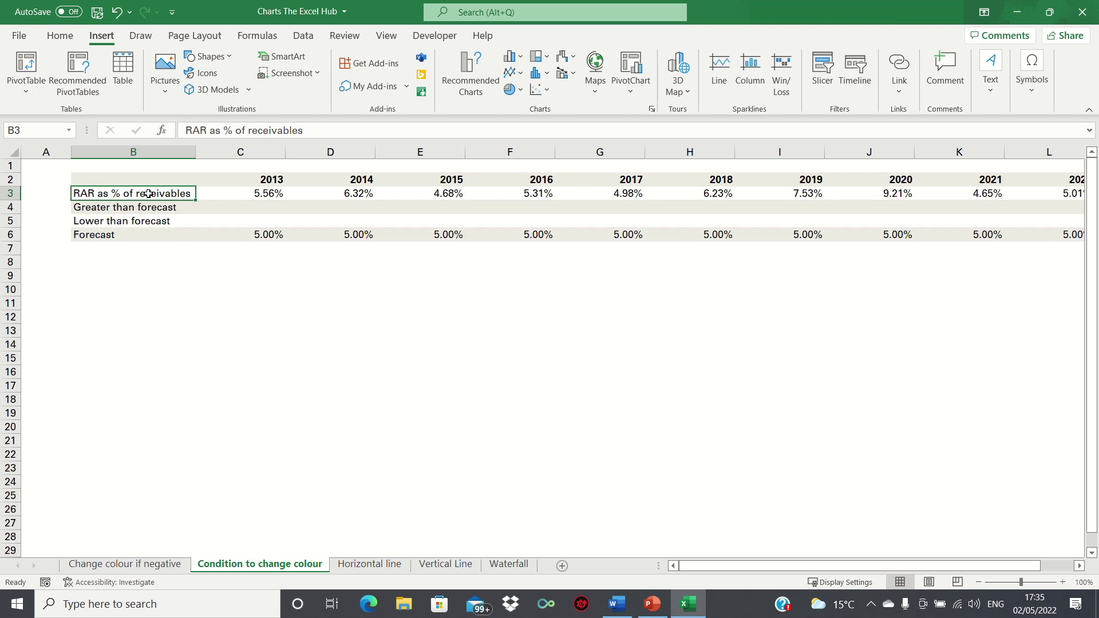
- Review the RAR, Forecast and forecast-comparison rows across all years
key(Right)
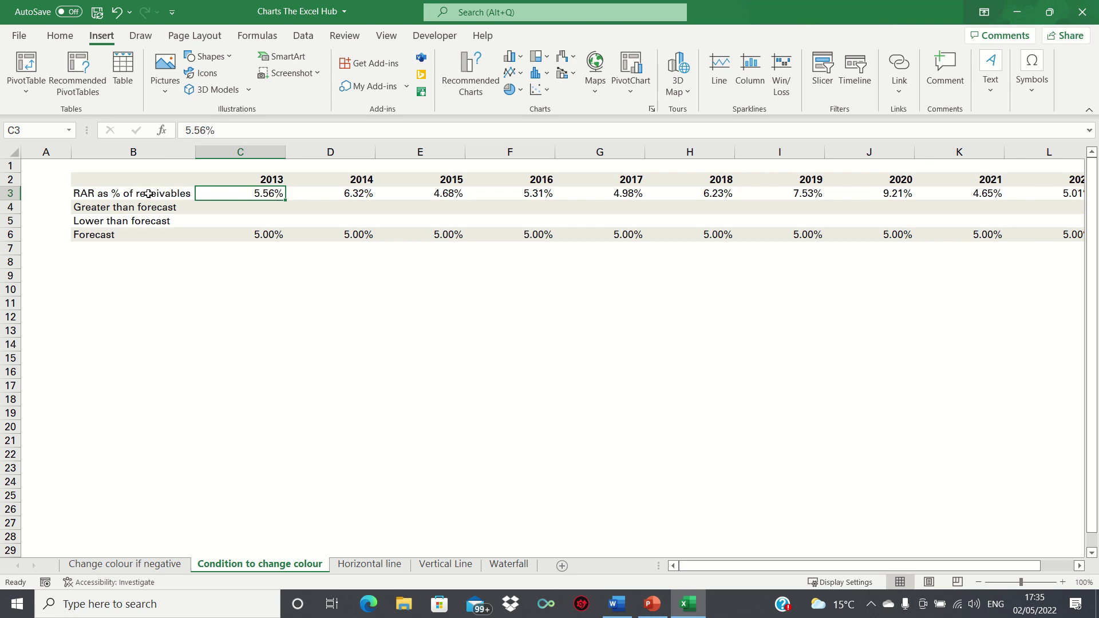
key(ctrl+shift+Right)
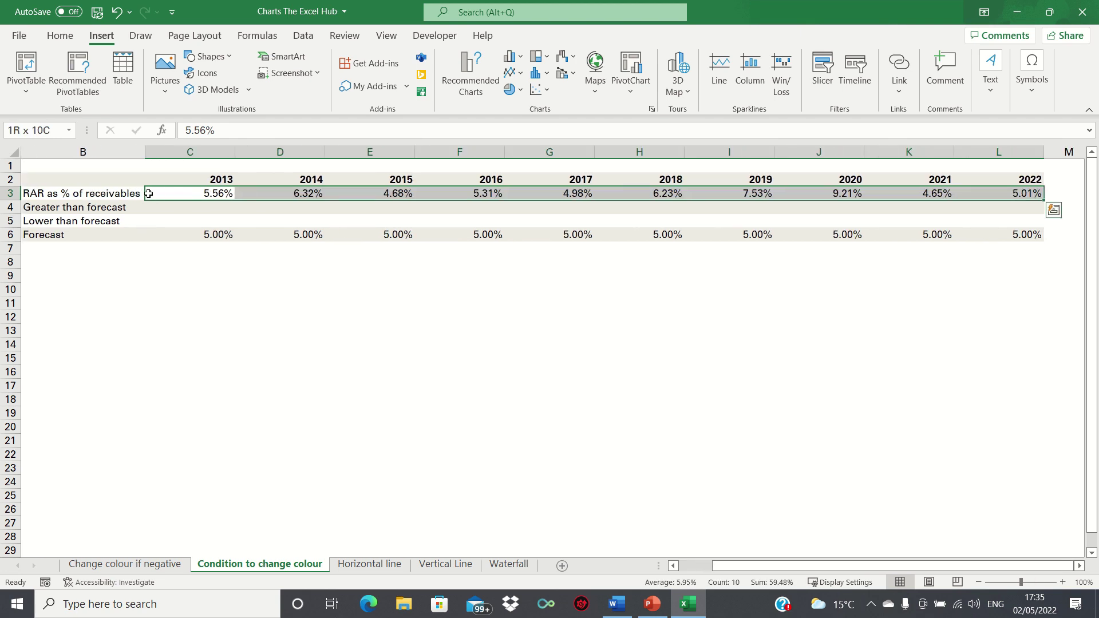
key(Home)
key(Right)
key(Down)
key(Down)
key(Down)
key(ctrl+shift+Right)
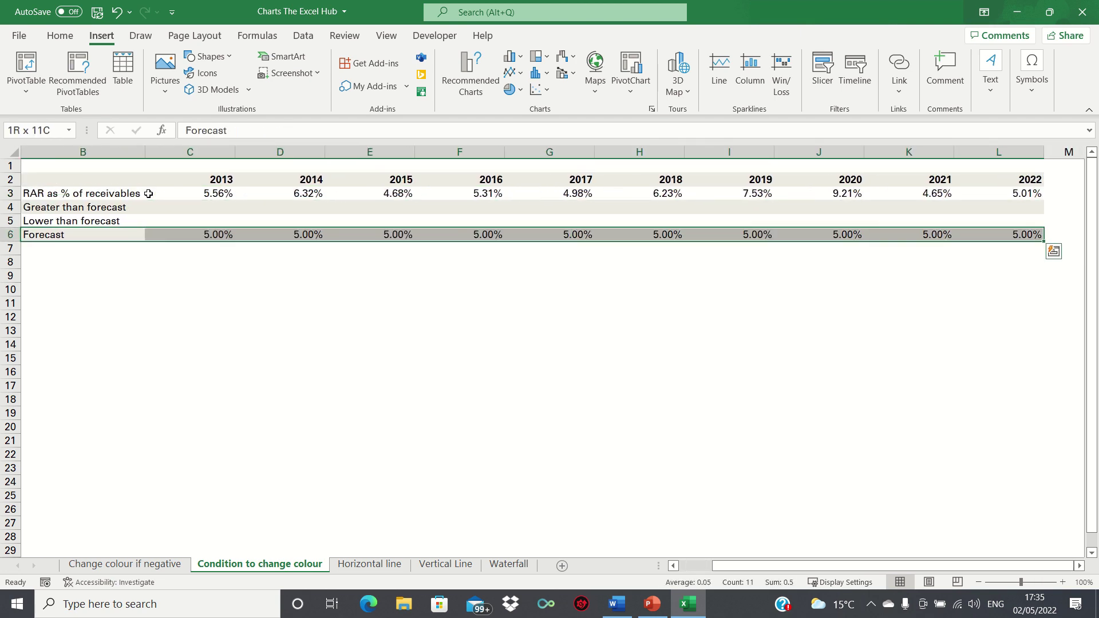
key(Home)
key(Right)
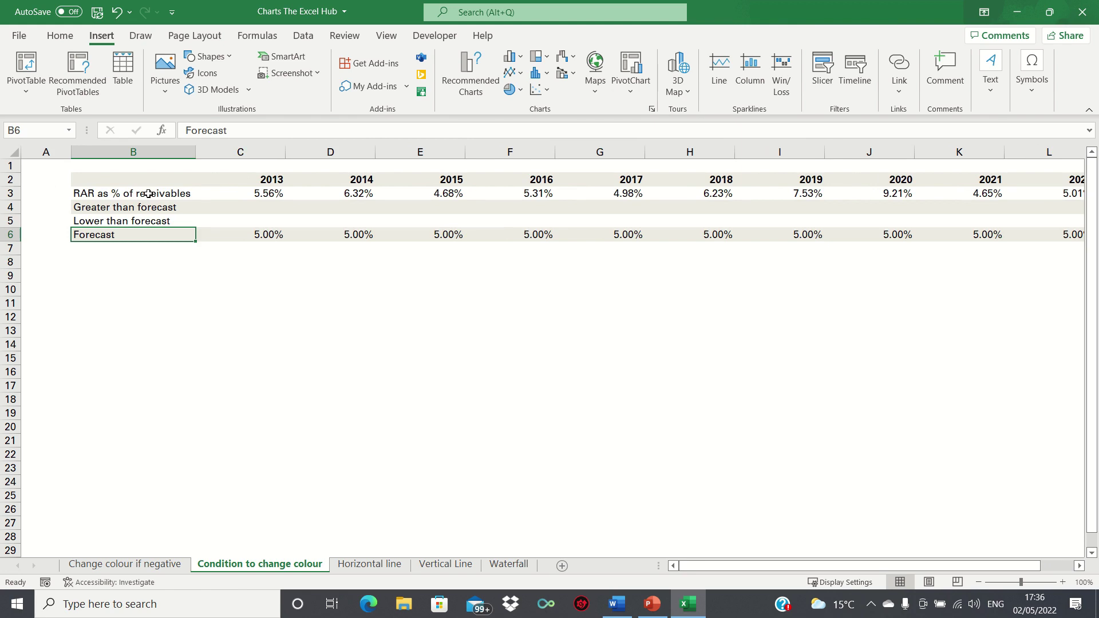
key(Up)
key(Up)
key(Up)
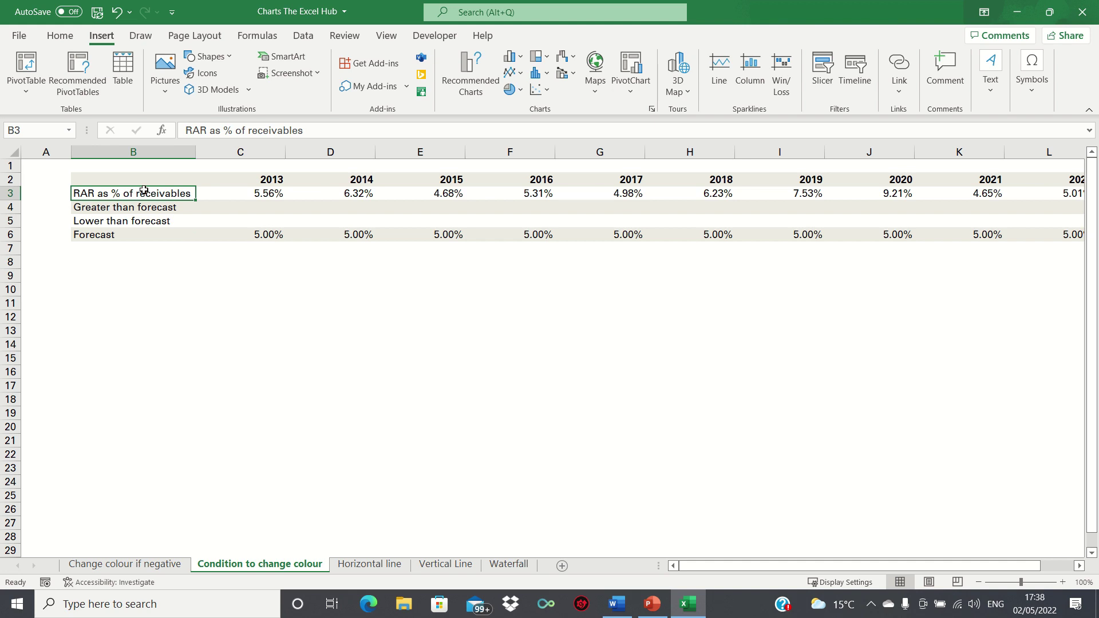
key(Down)
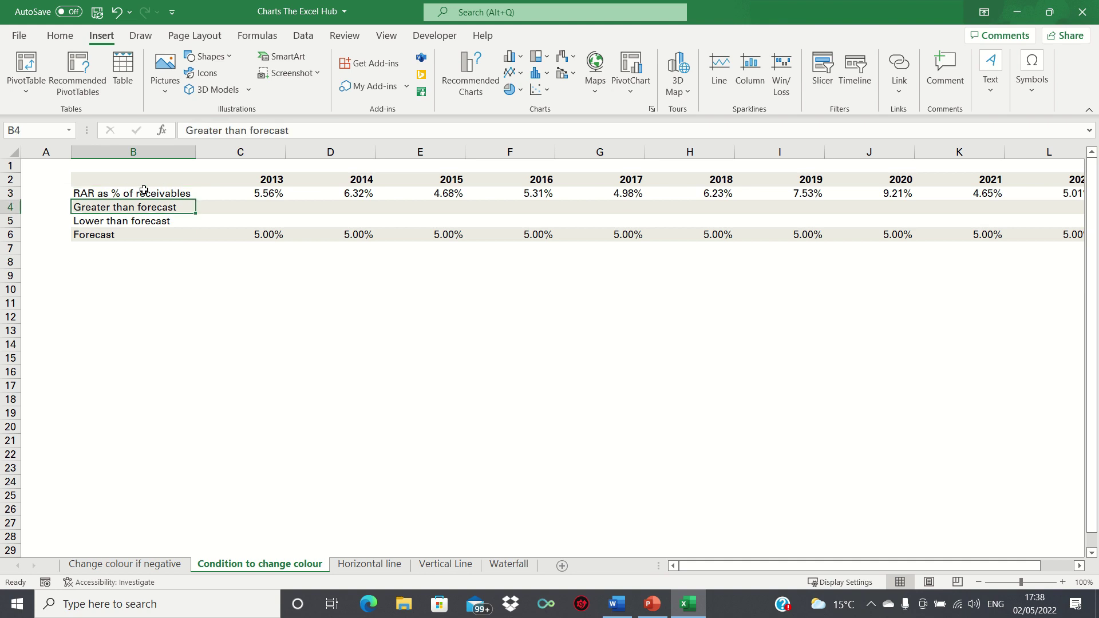
key(Right)
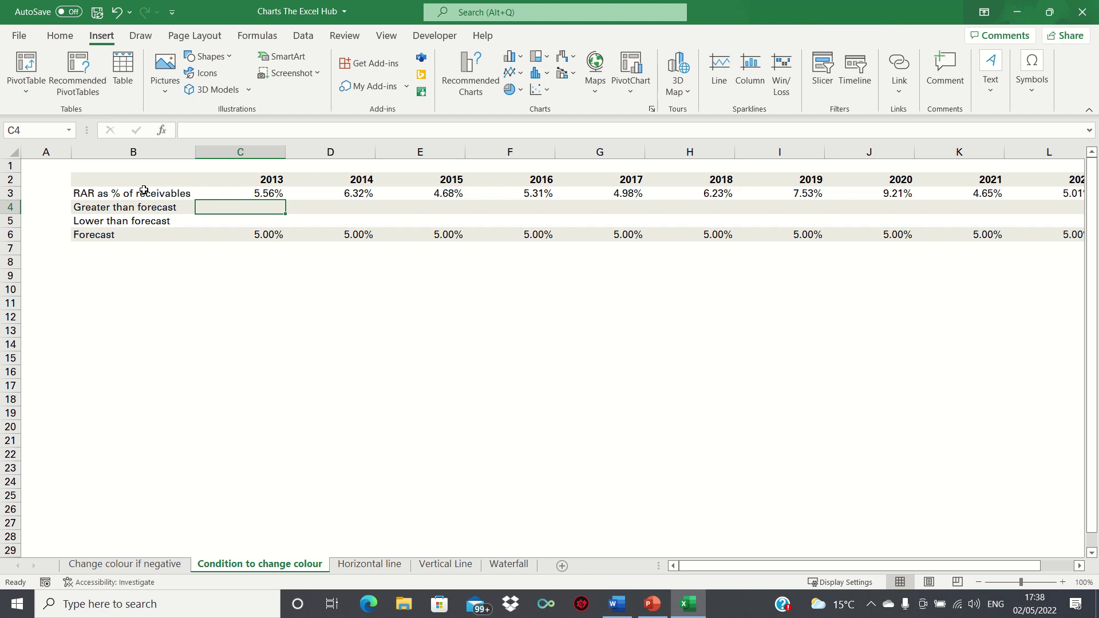
key(Left)
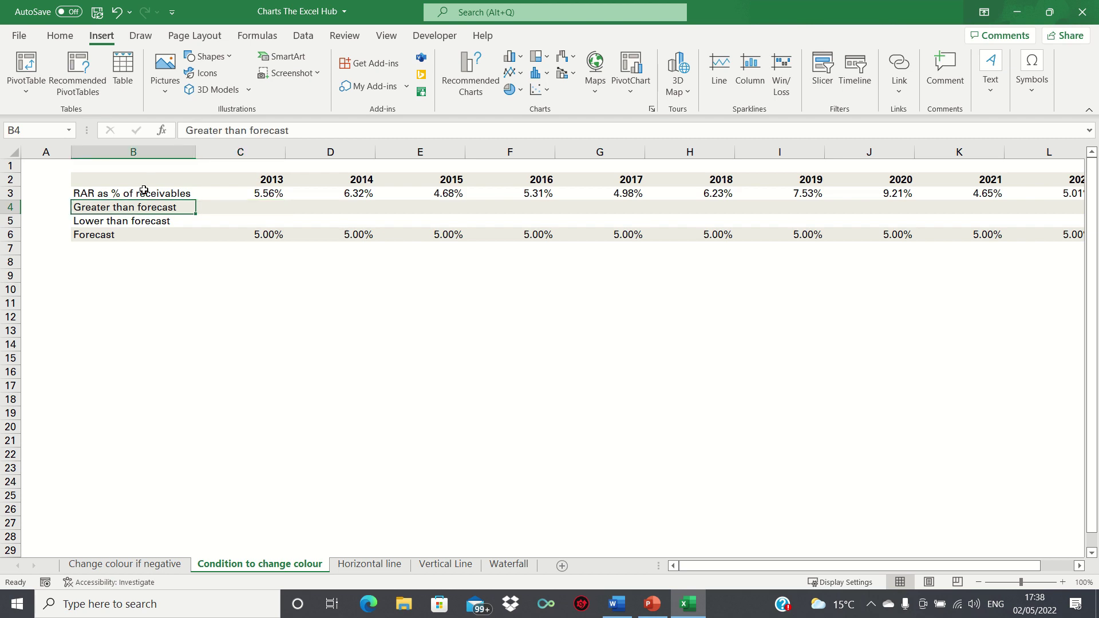
key(Down)
key(Up)
- Enter =IF(C3>C6,C3,"") in C4 and fill it across to L4
key(Right)
text(=IF()
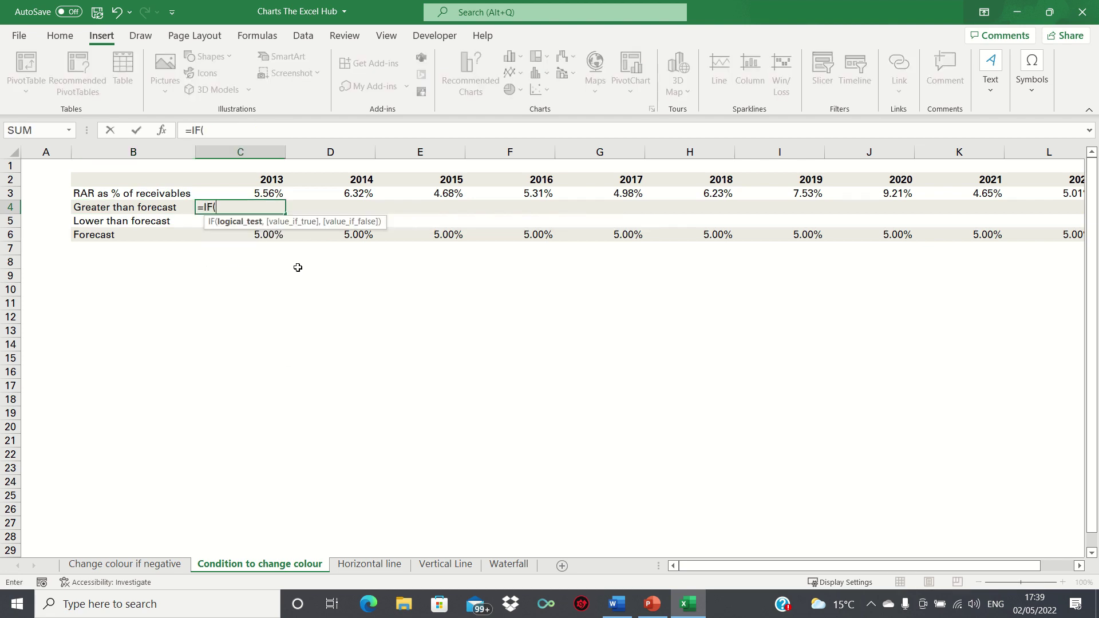
key(Up)
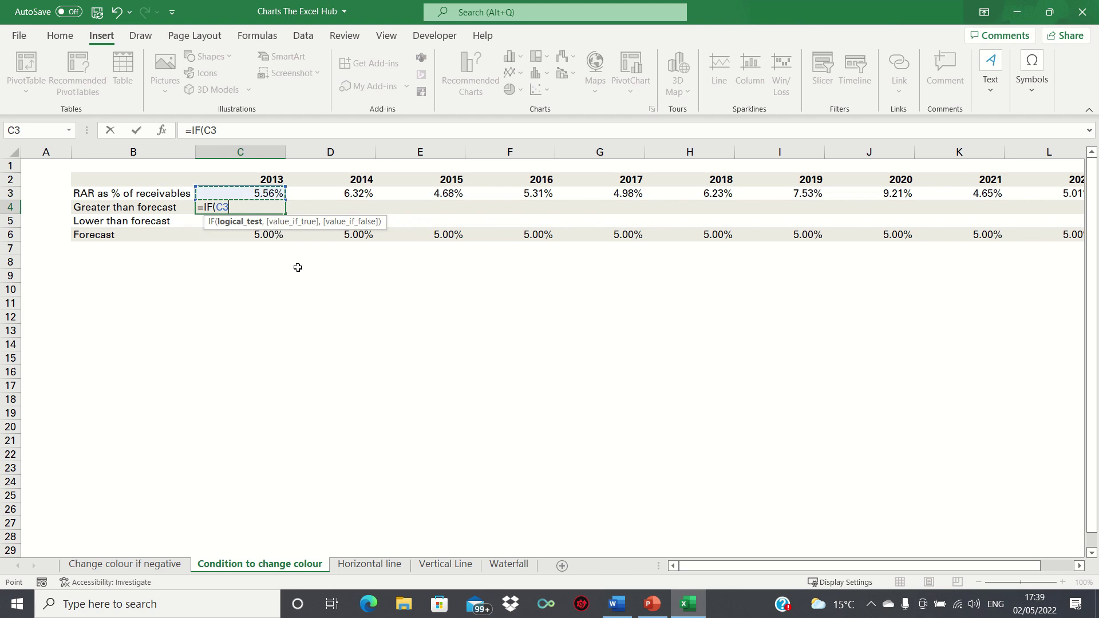
text(>)
key(Down)
key(Down)
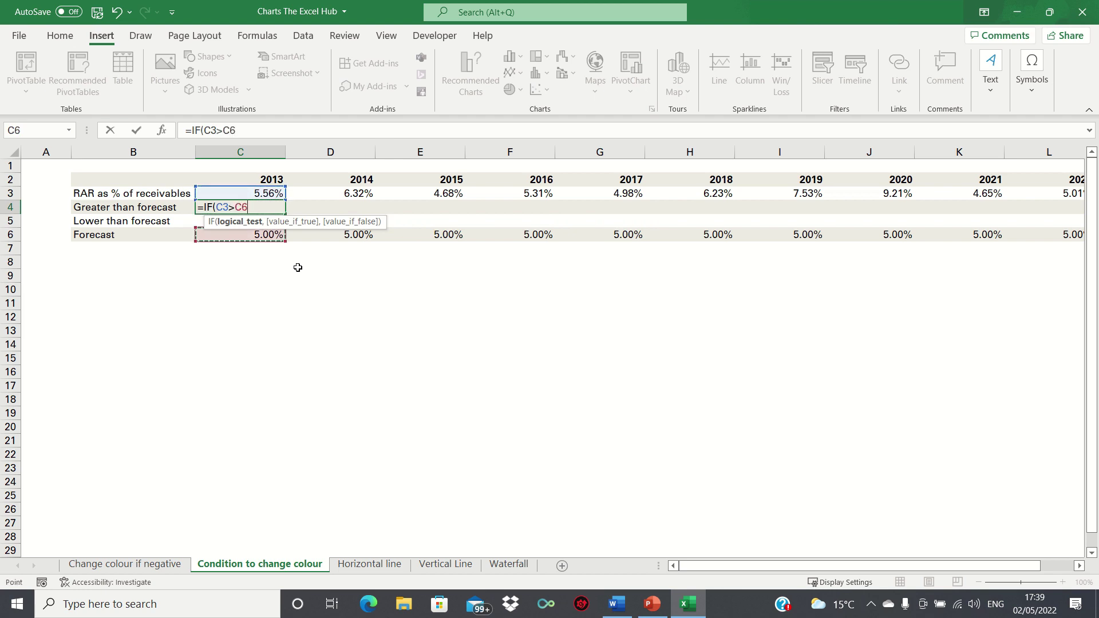
text(,)
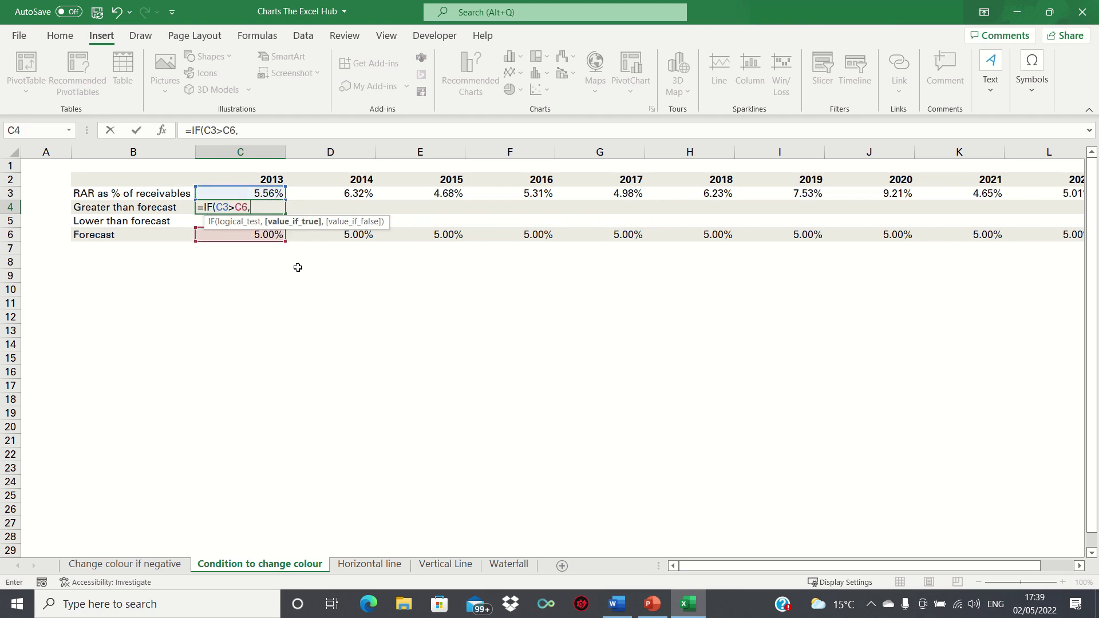
key(Up)
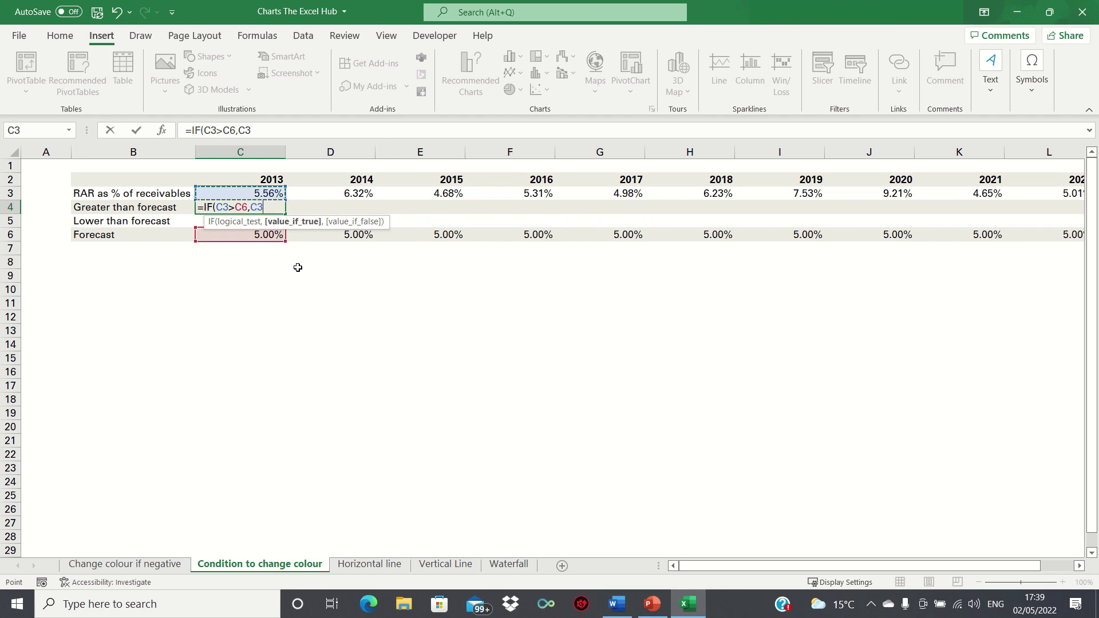
text(,)
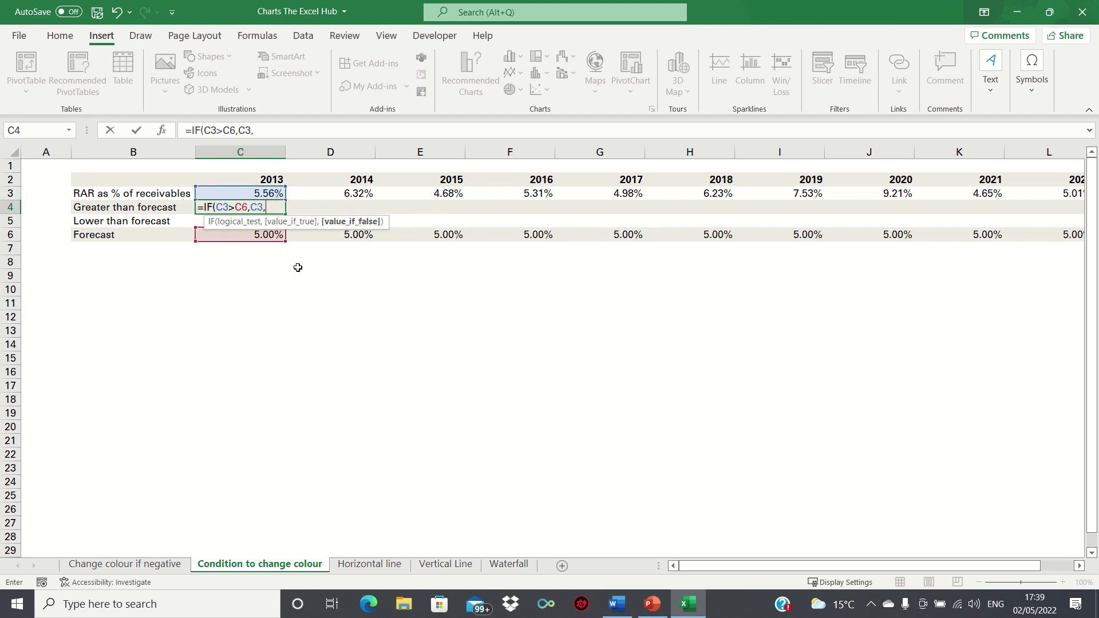
text(""))
key(ctrl+Return)
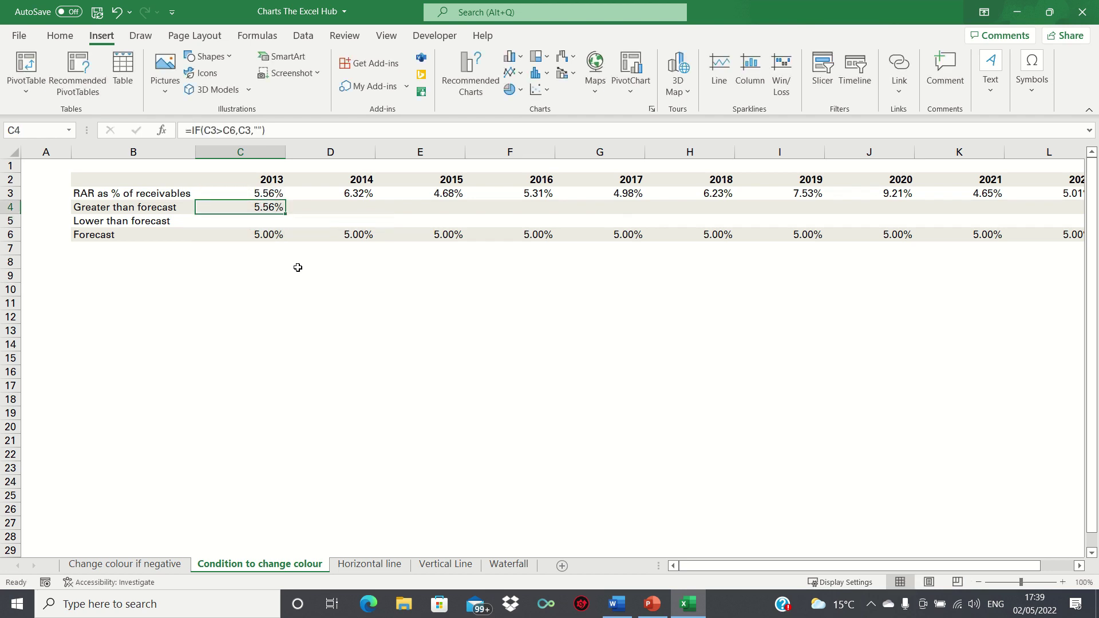
drag(287, 214, 1077, 206)
- Enter =IF(C3<C6,C3,"") in C5 and fill it across to L5
key(Down)
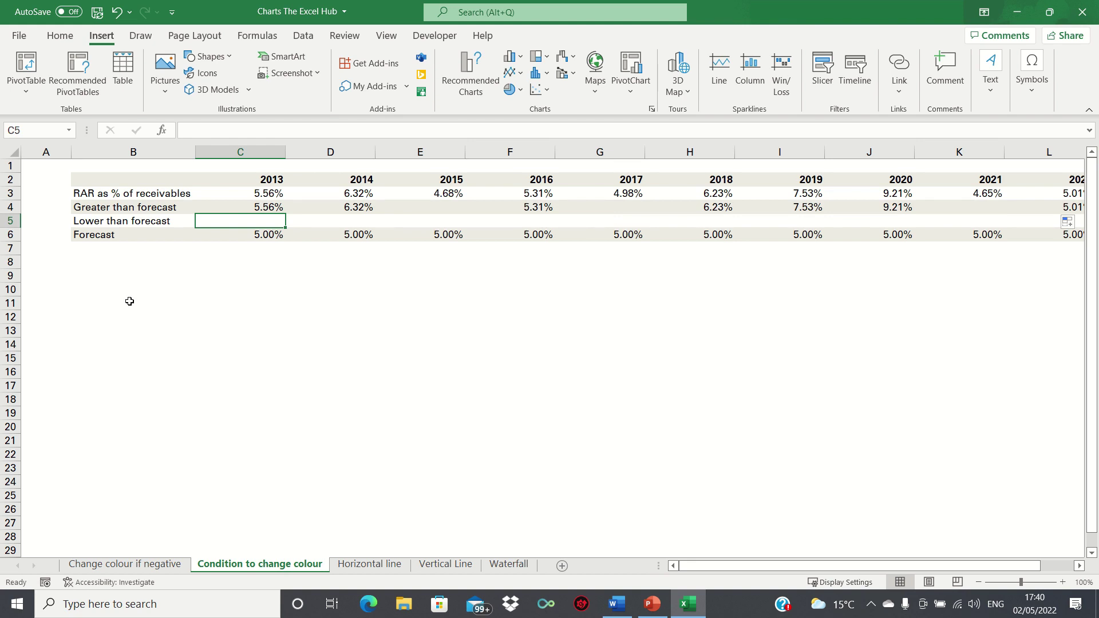
text(=IF()
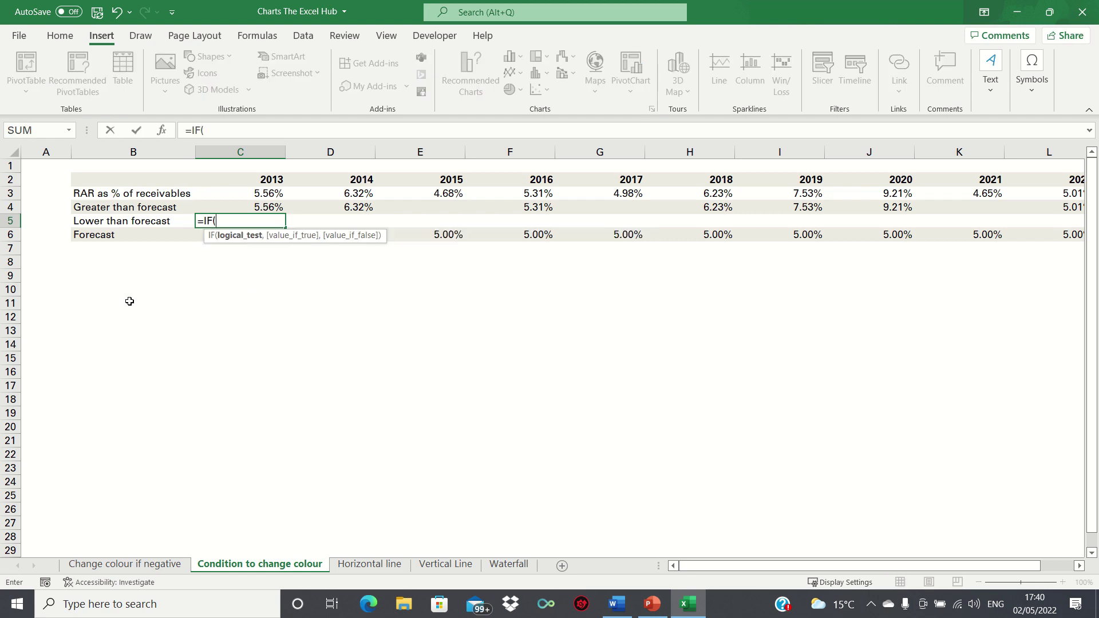
key(Up)
key(Up)
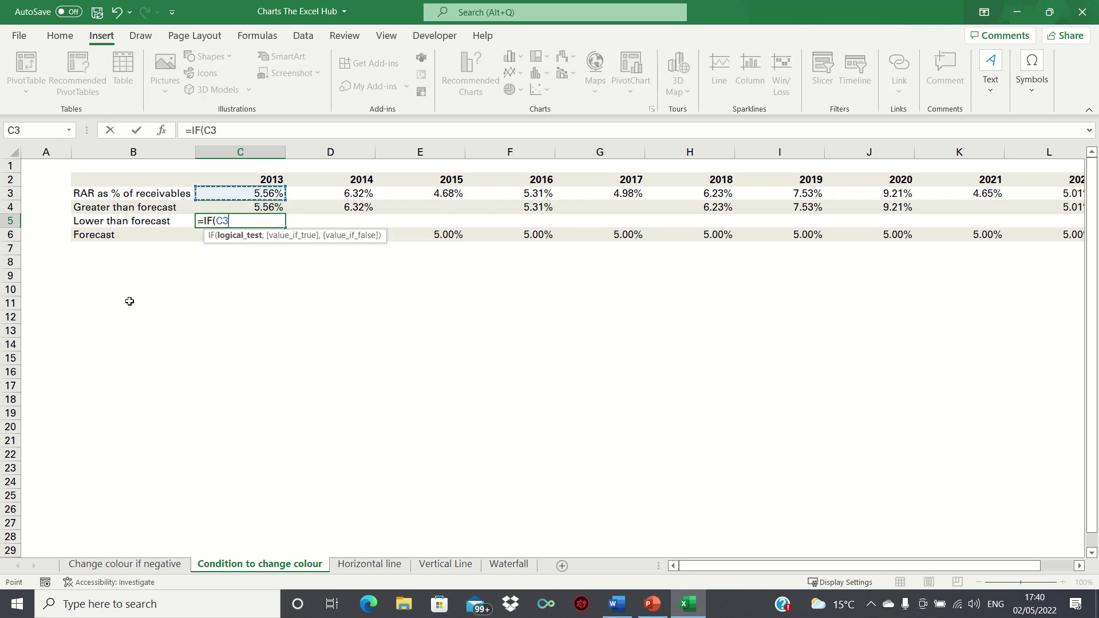
text(<)
key(Down)
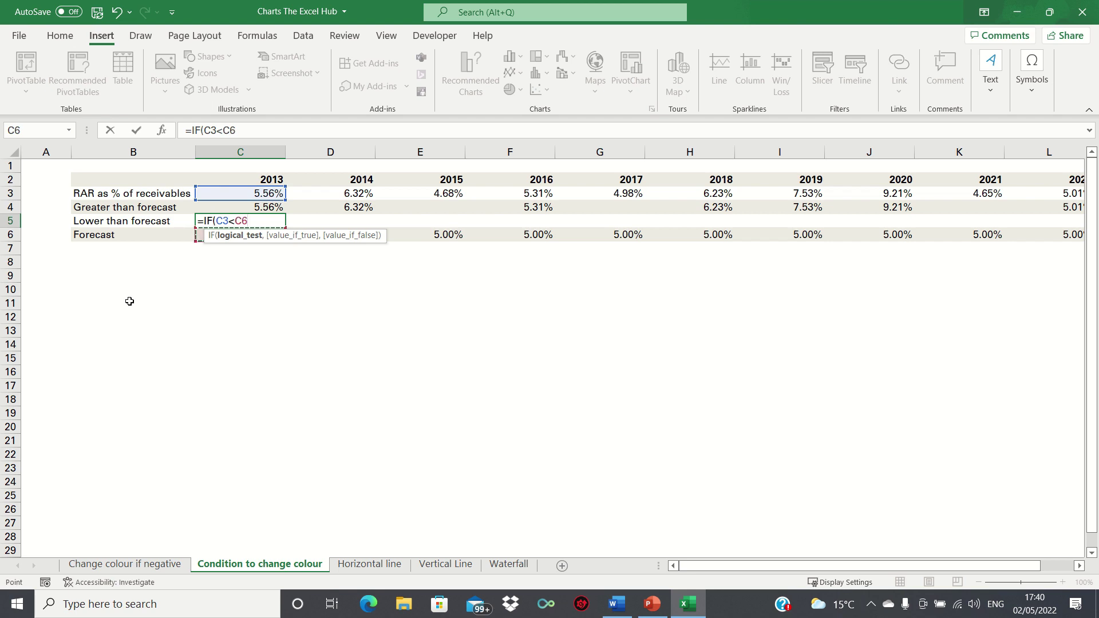
text(,)
key(Up)
key(Up)
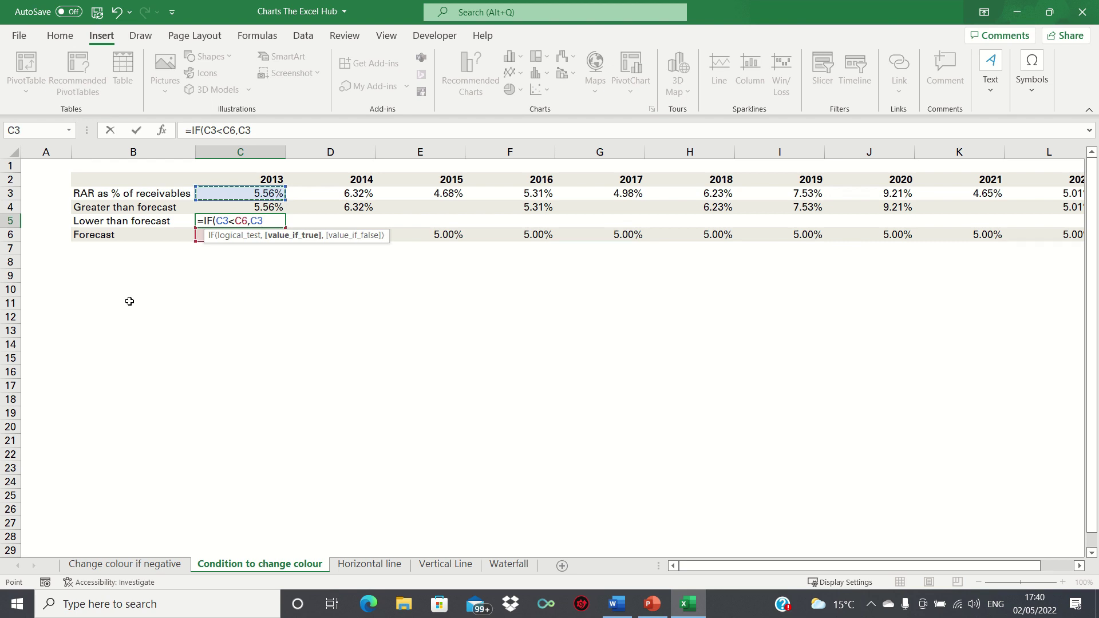
text(,"")
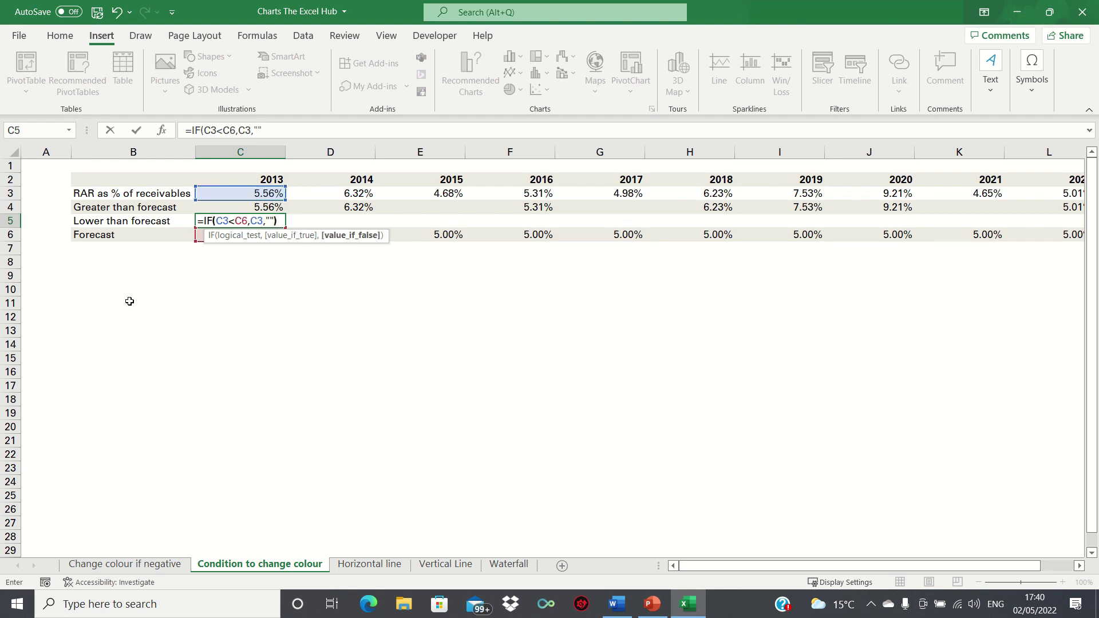
text())
key(Return)
key(Up)
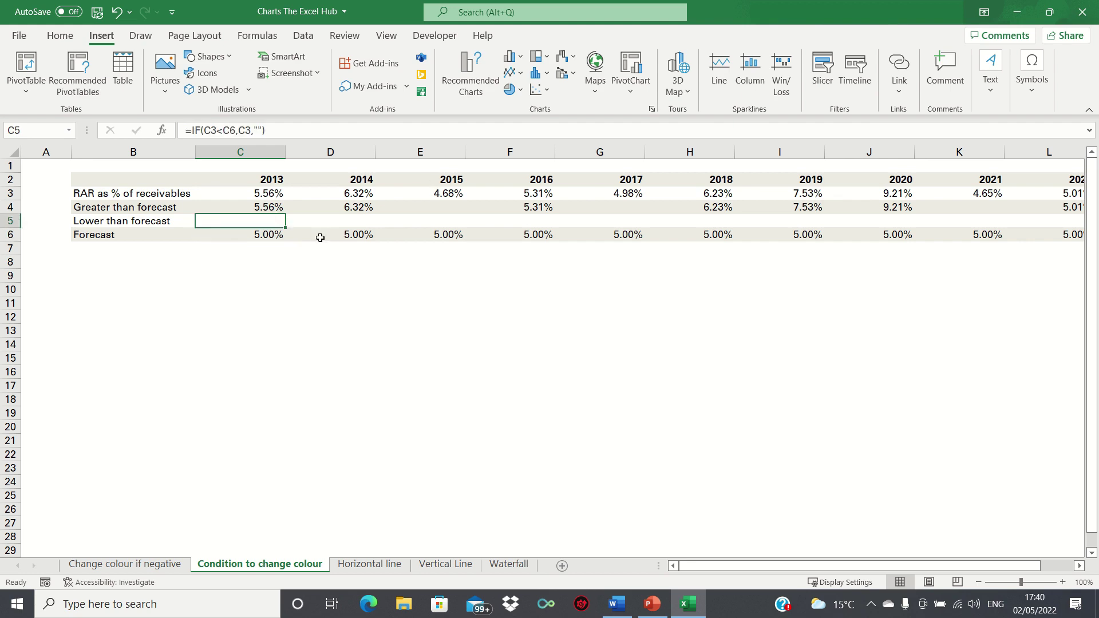
drag(285, 227, 1068, 236)
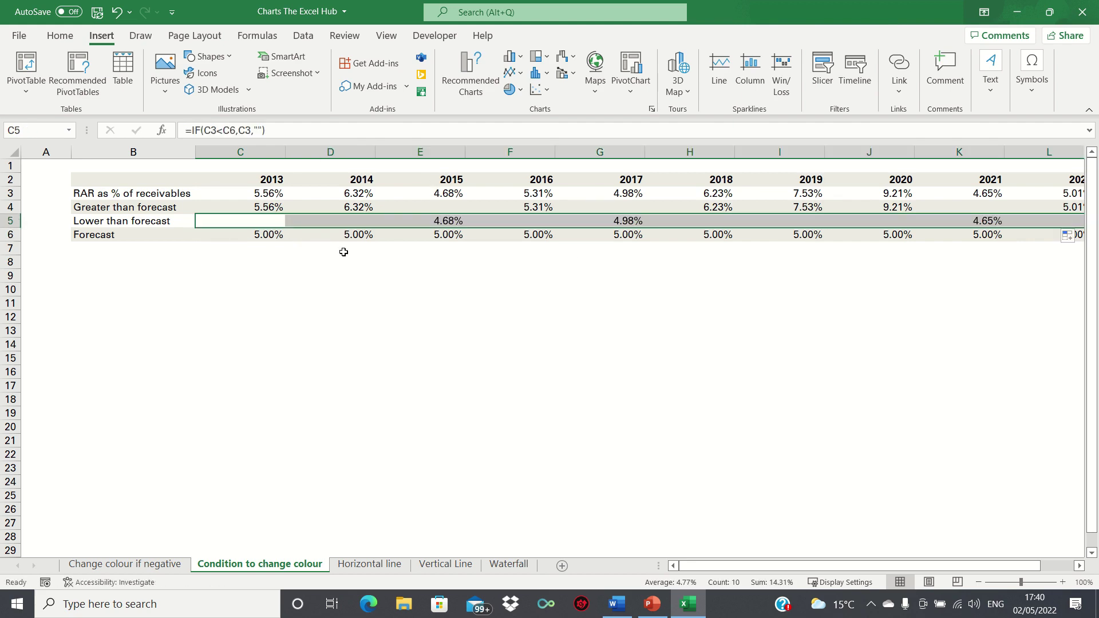
click(276, 222)
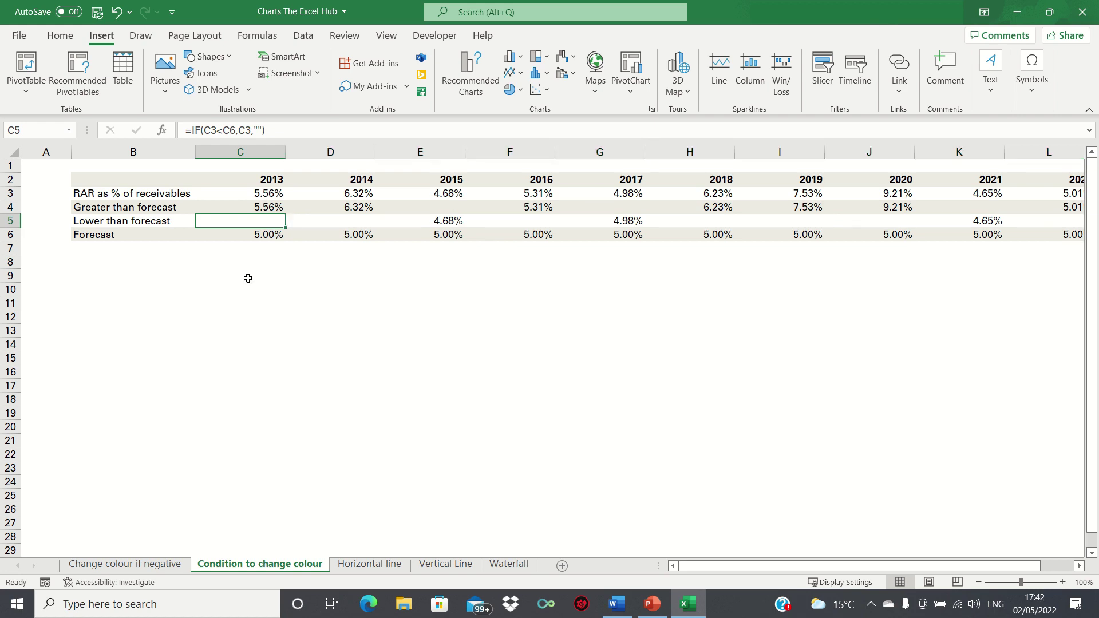
- Select the year headers plus the Greater than and Lower than forecast rows for charting
key(Up)
key(Up)
key(Up)
key(Left)
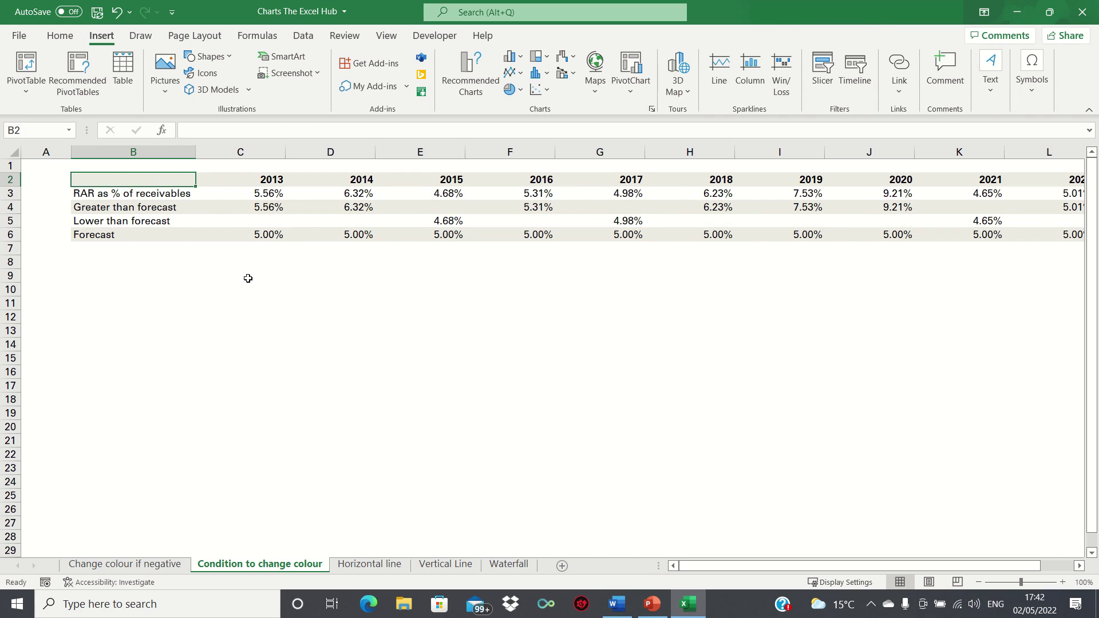
key(shift+Right)
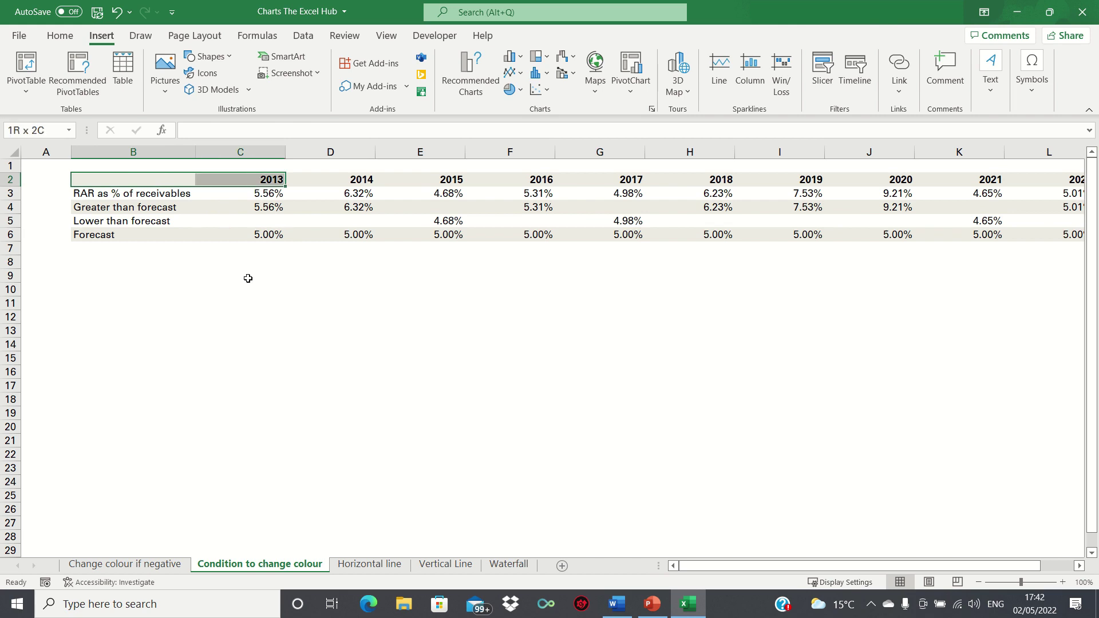
key(ctrl+shift+Right)
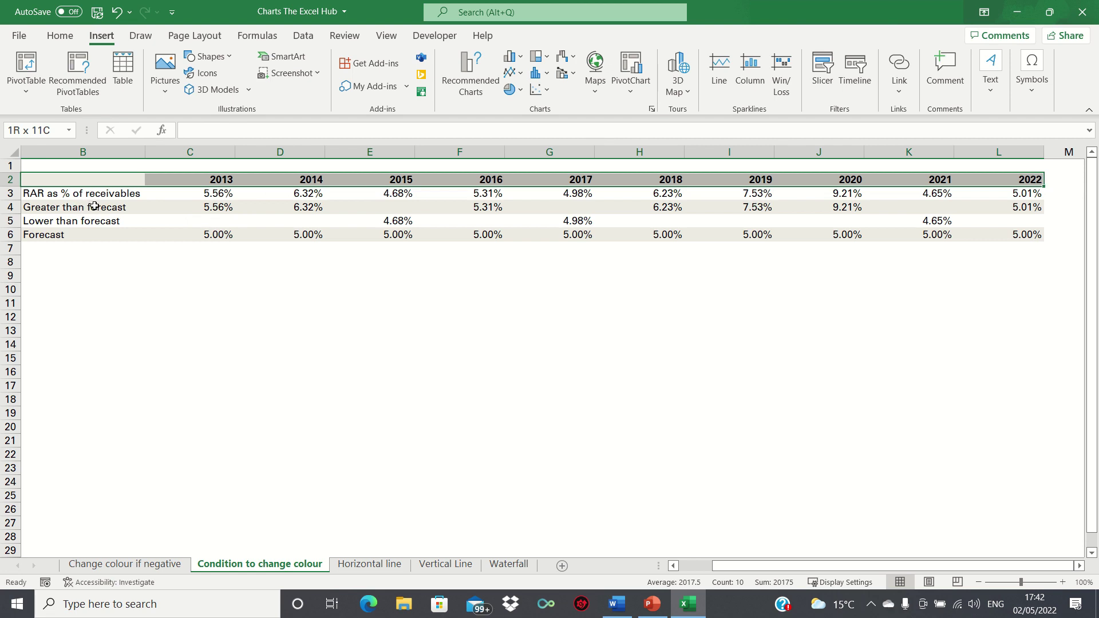
click(86, 207)
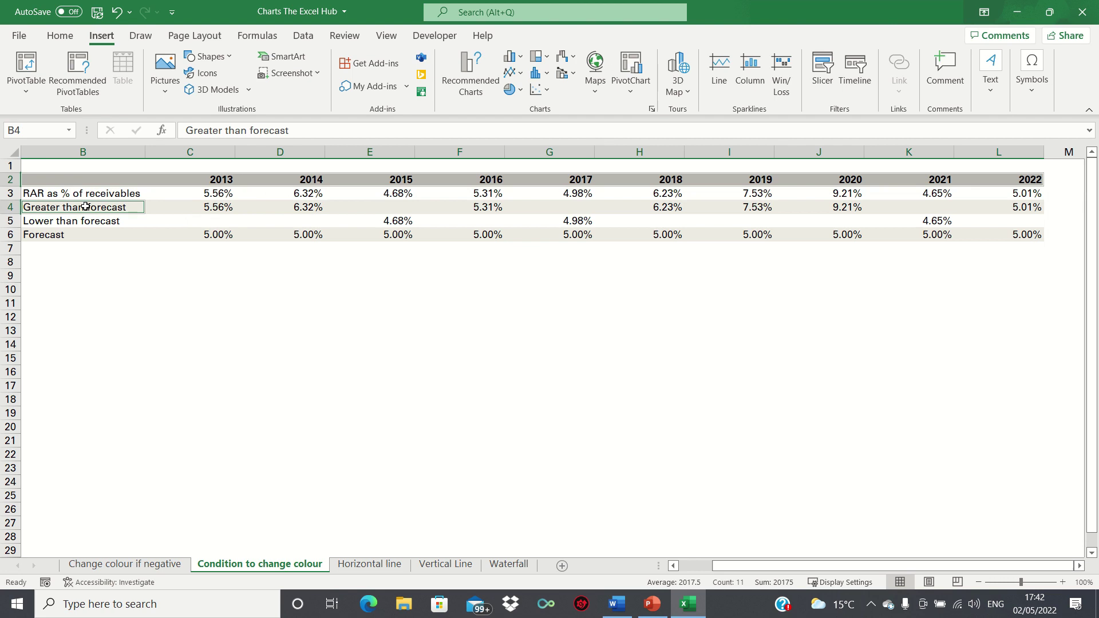
key(ctrl+shift+Right)
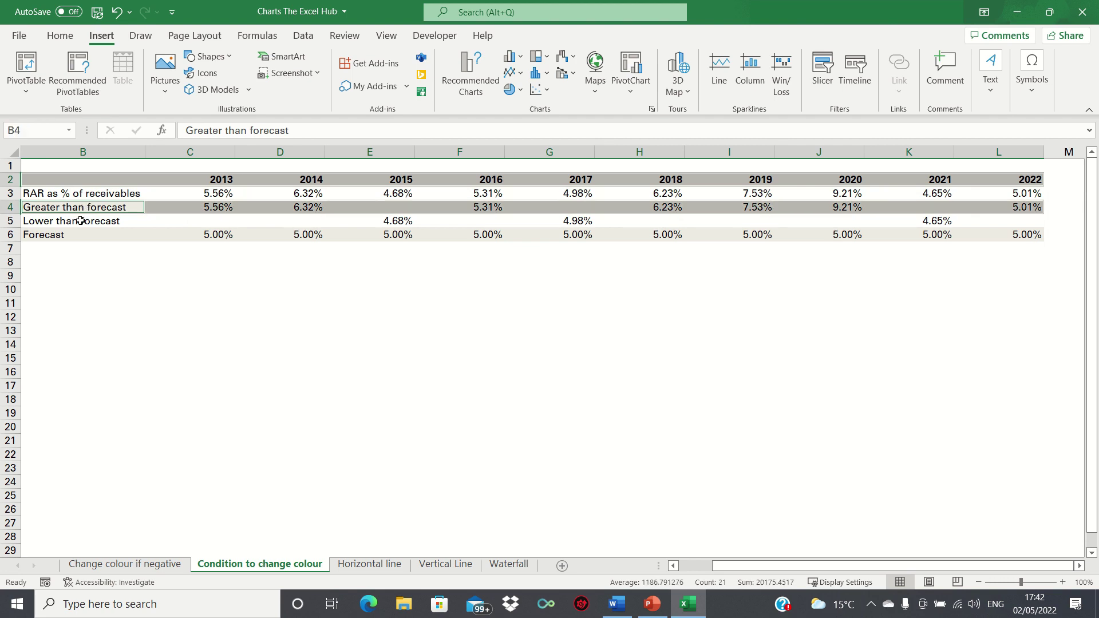
ctrl+click(81, 221)
key(ctrl+shift+Right)
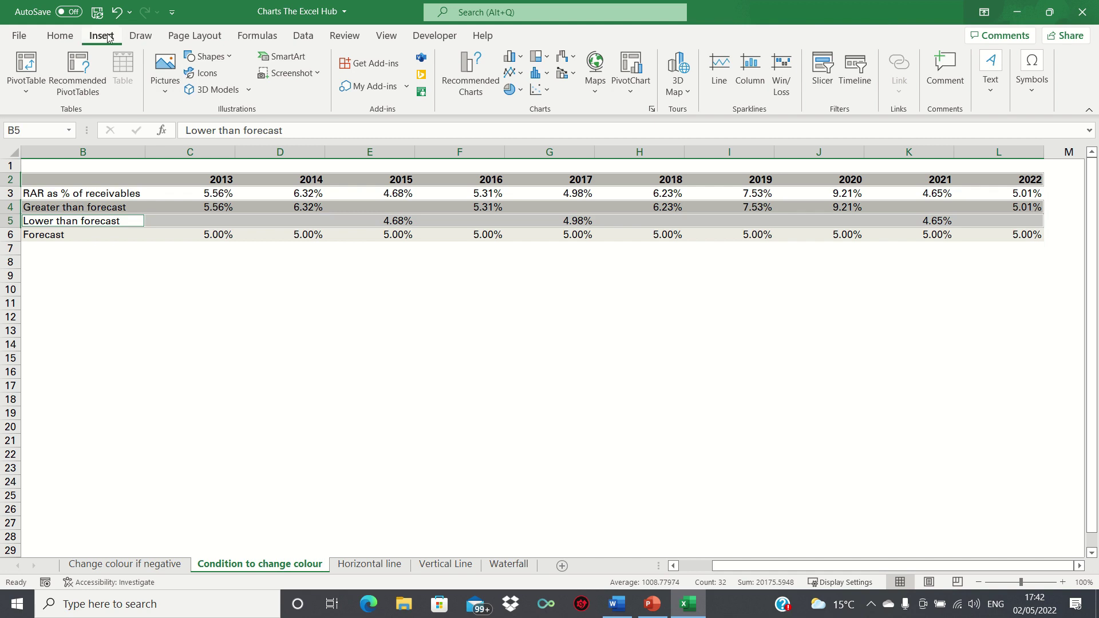
click(511, 56)
- Insert a clustered column chart and move it left beneath the data table
click(522, 105)
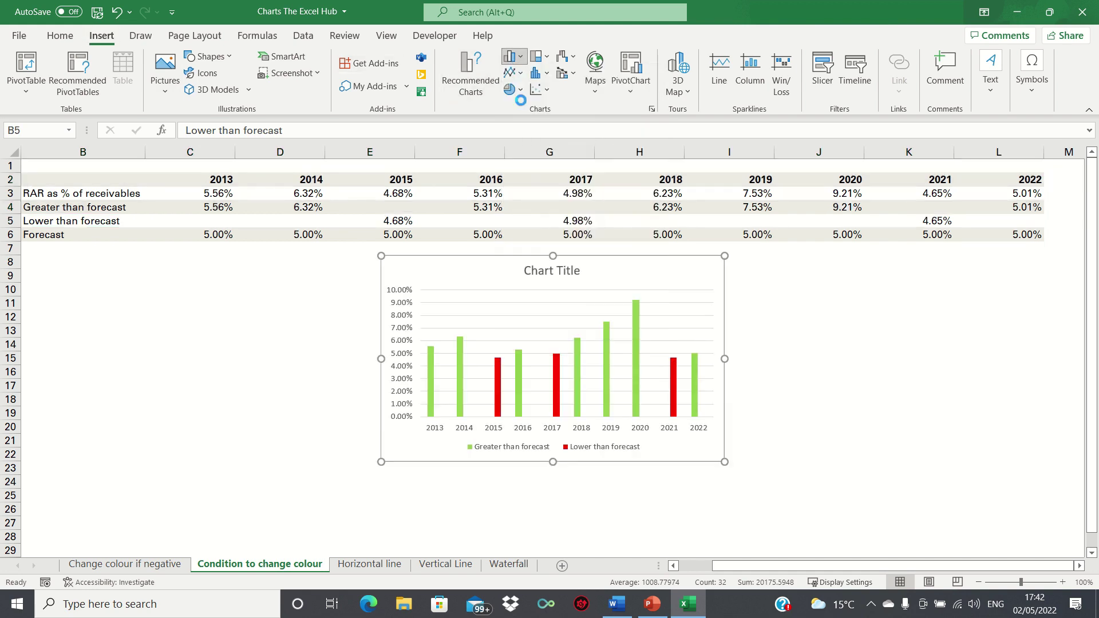
drag(222, 311, 222, 278)
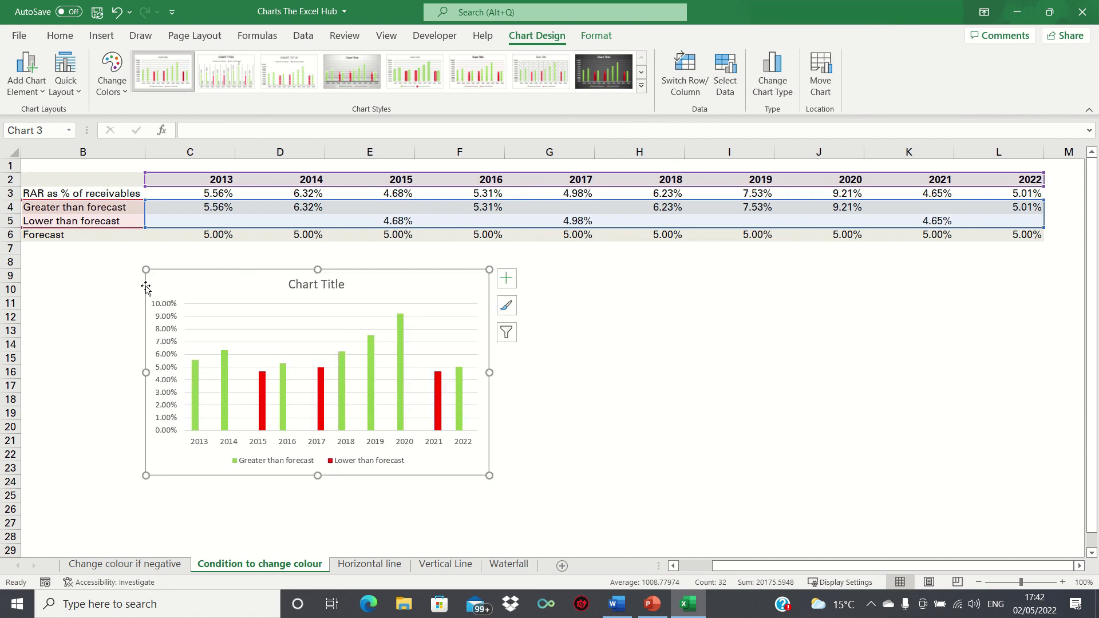
scroll(146, 286, left, 1)
click(132, 275)
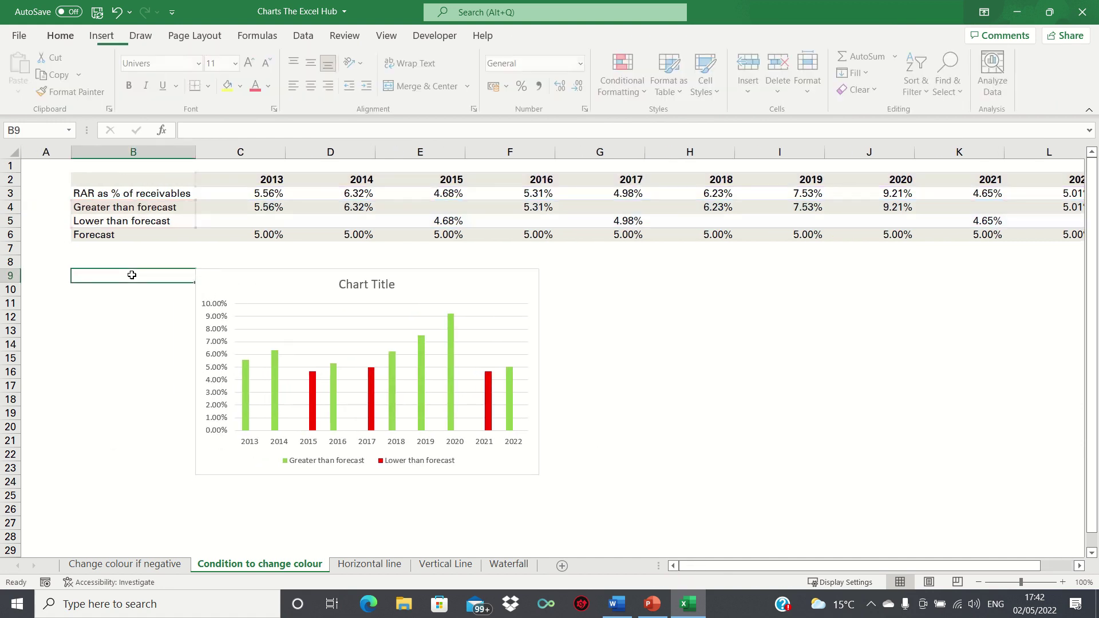
click(218, 276)
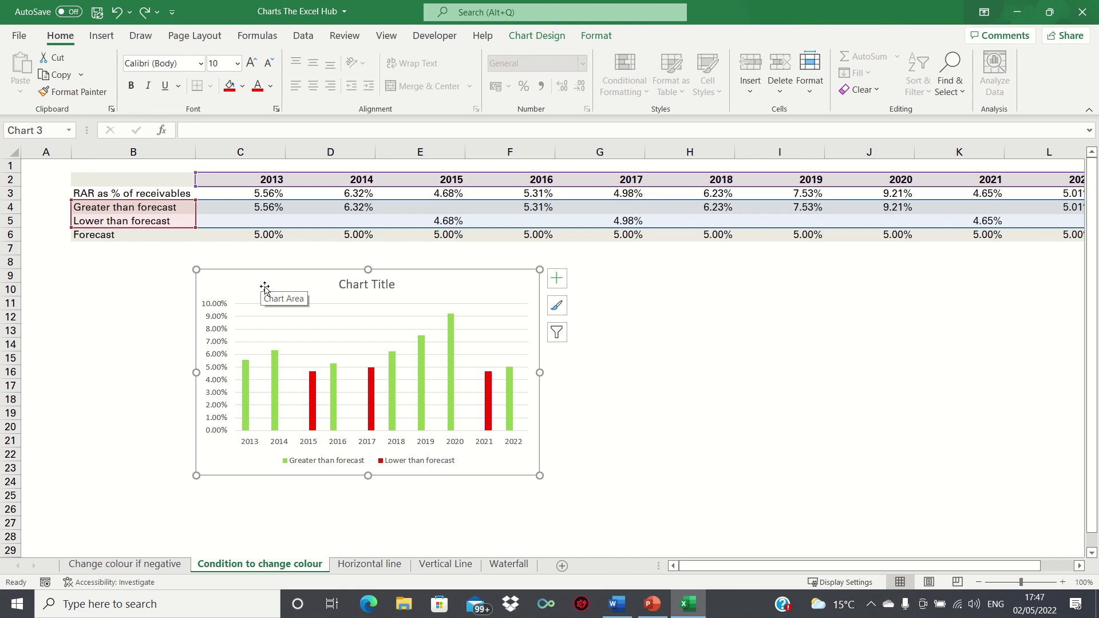
- Set the Greater than forecast series overlap to 100%
click(276, 384)
right_click(276, 383)
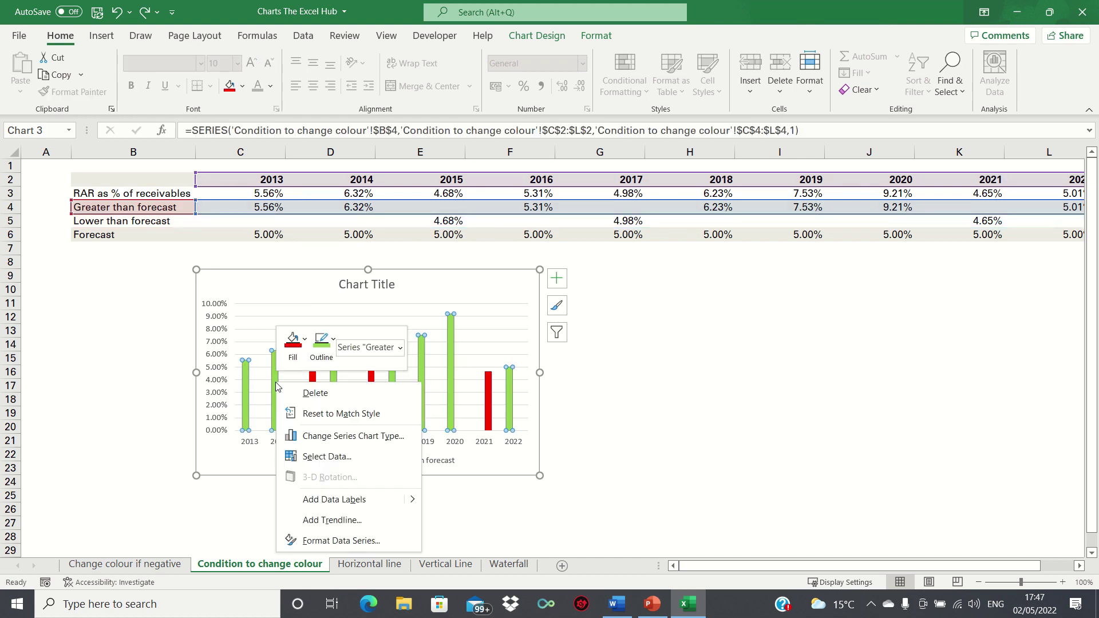
click(322, 539)
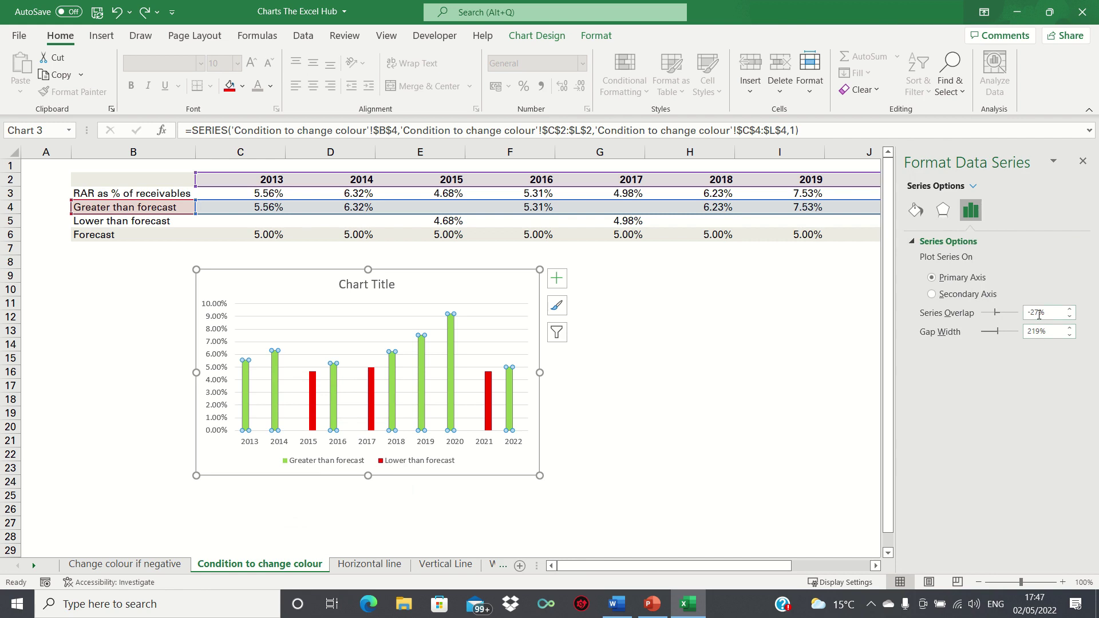
double_click(1040, 310)
text(100%)
key(Return)
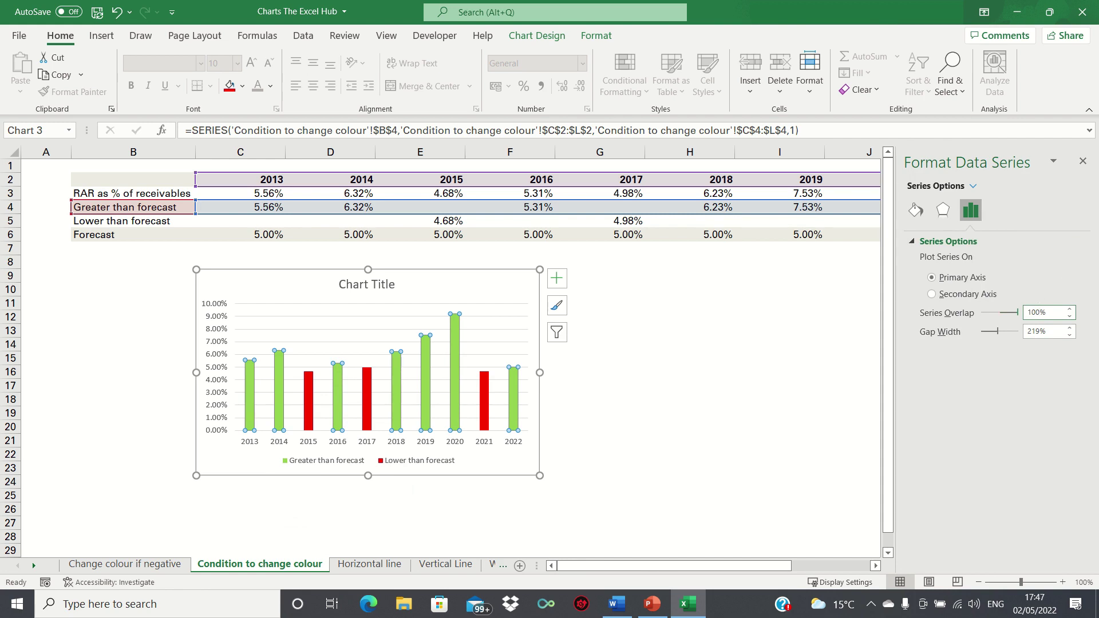
click(1082, 163)
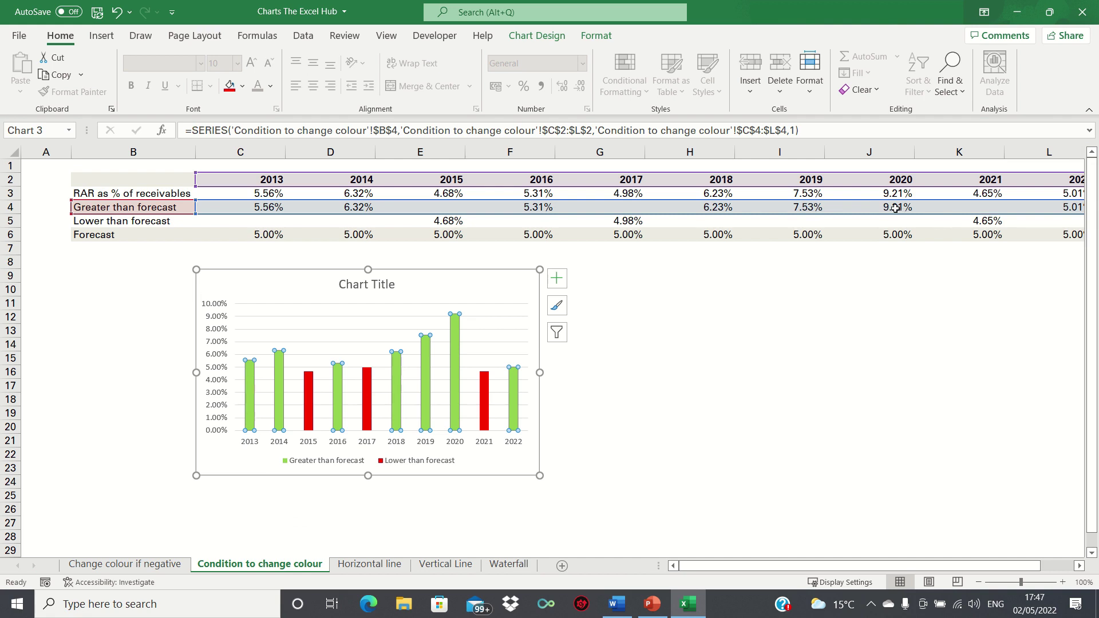
- Turn off the Chart Title and Gridlines chart elements
click(560, 280)
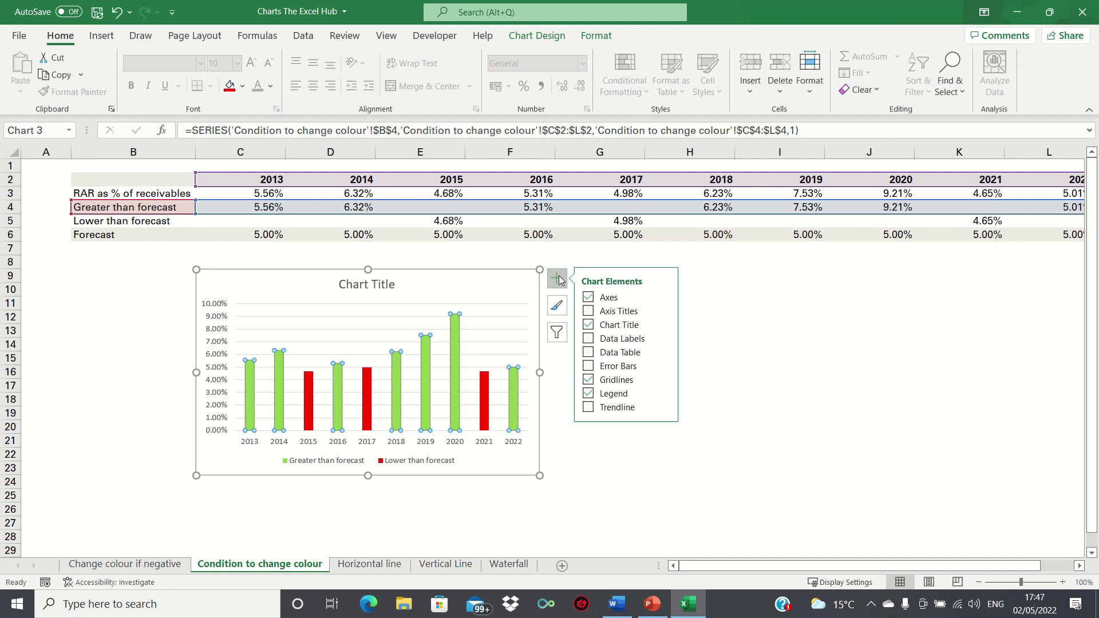
click(588, 325)
click(589, 366)
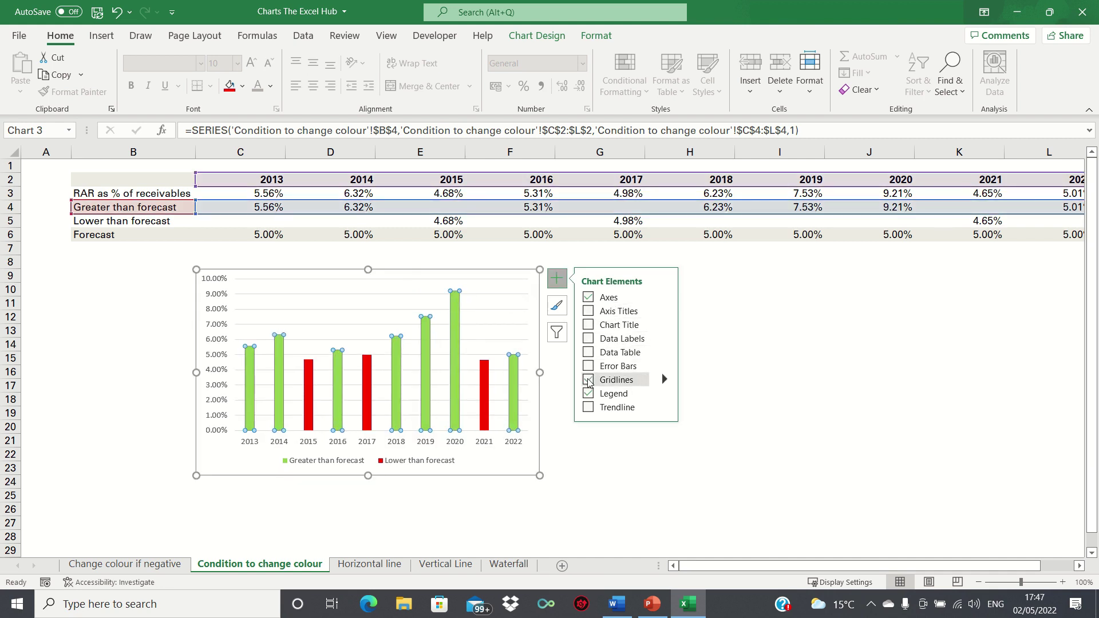
click(589, 380)
click(500, 274)
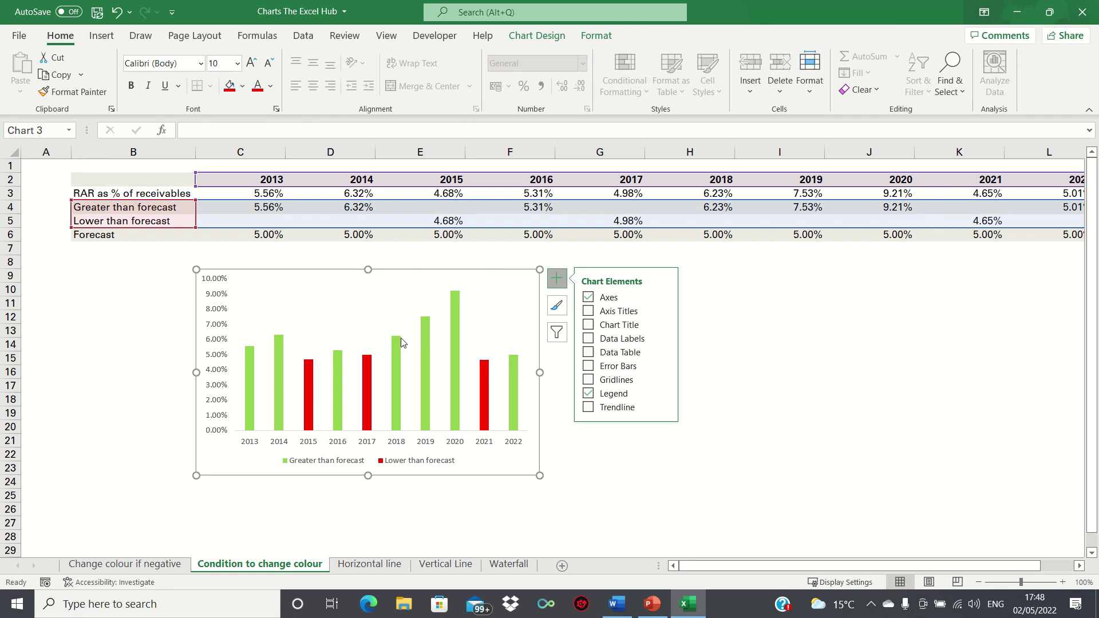
- Fill the Greater than forecast bars navy
right_click(277, 365)
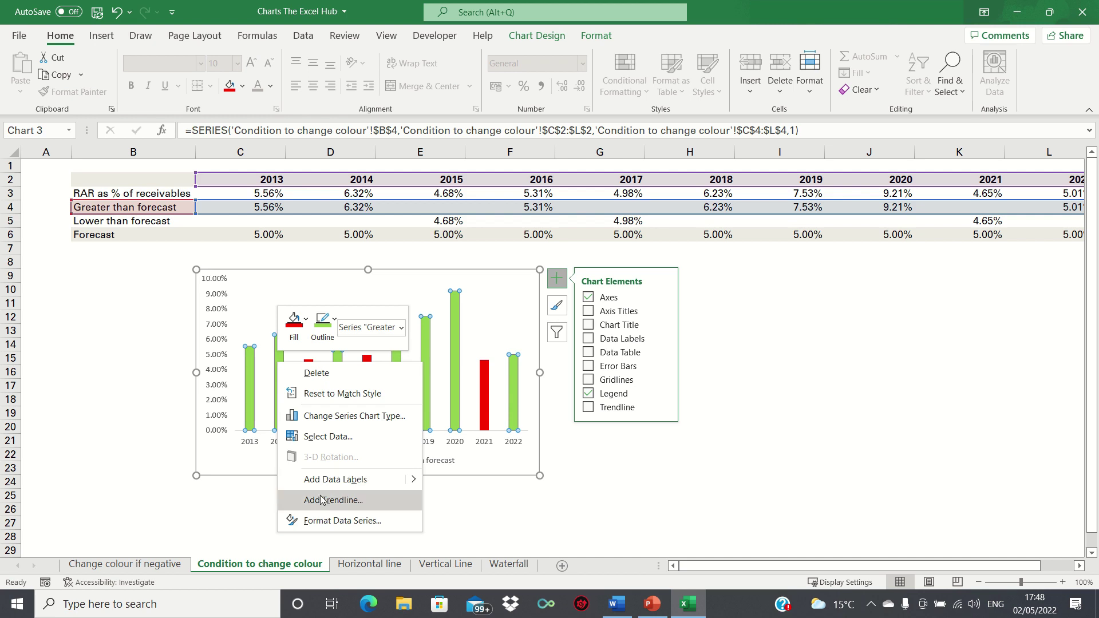
click(331, 521)
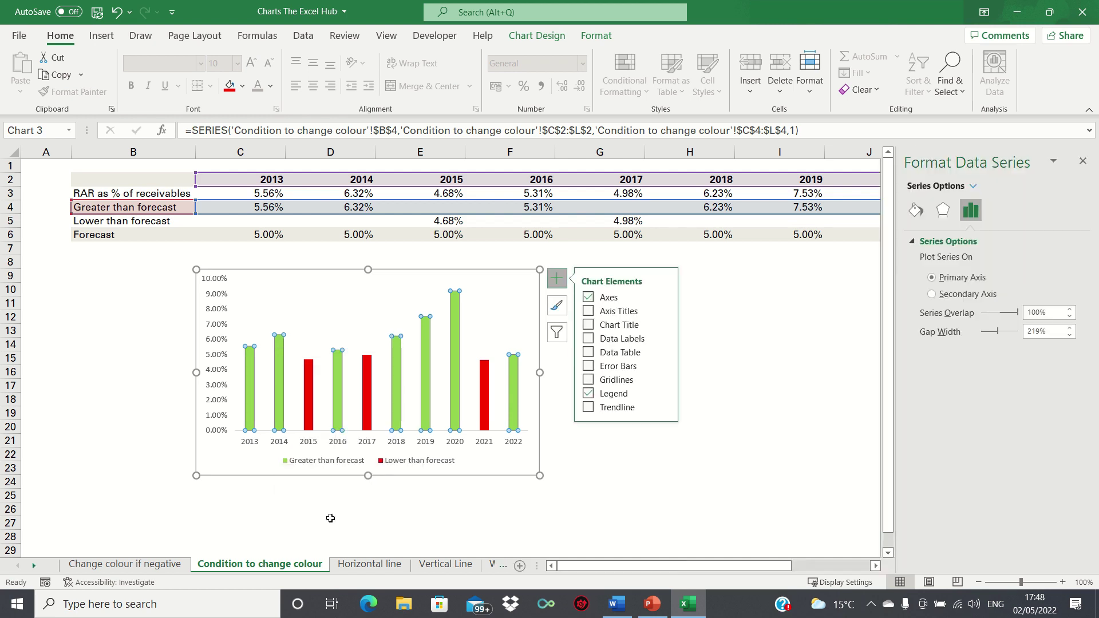
click(916, 210)
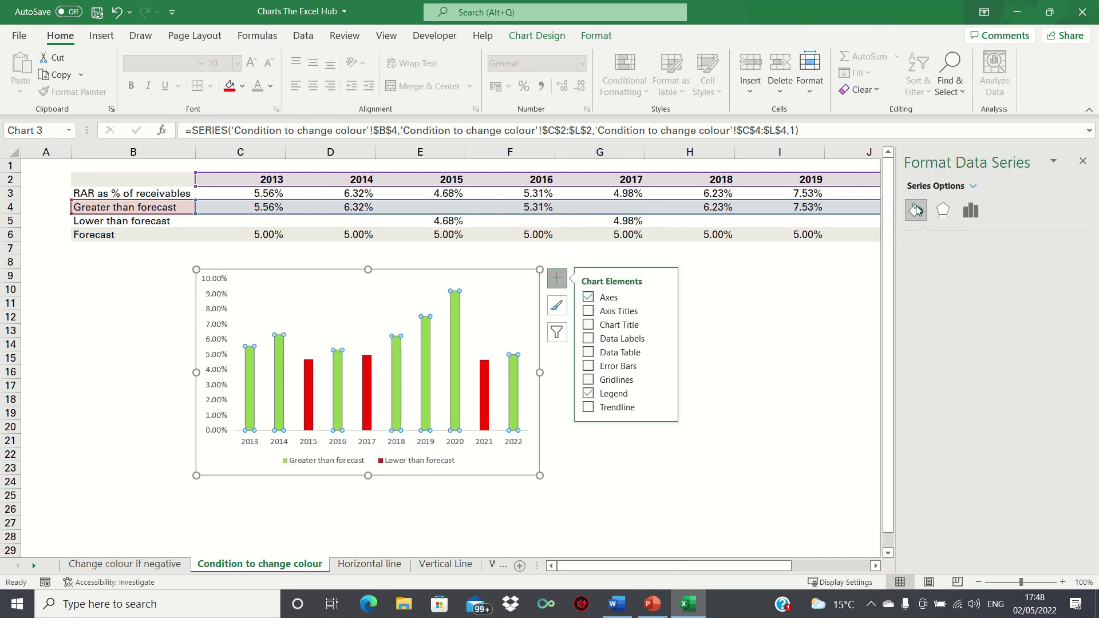
click(939, 242)
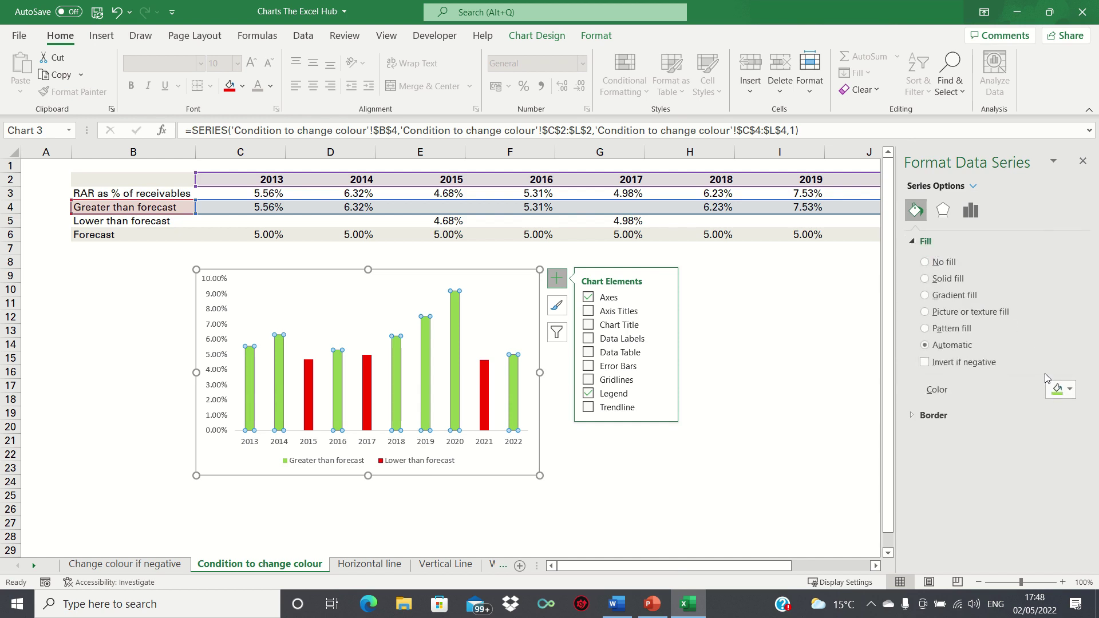
click(1059, 390)
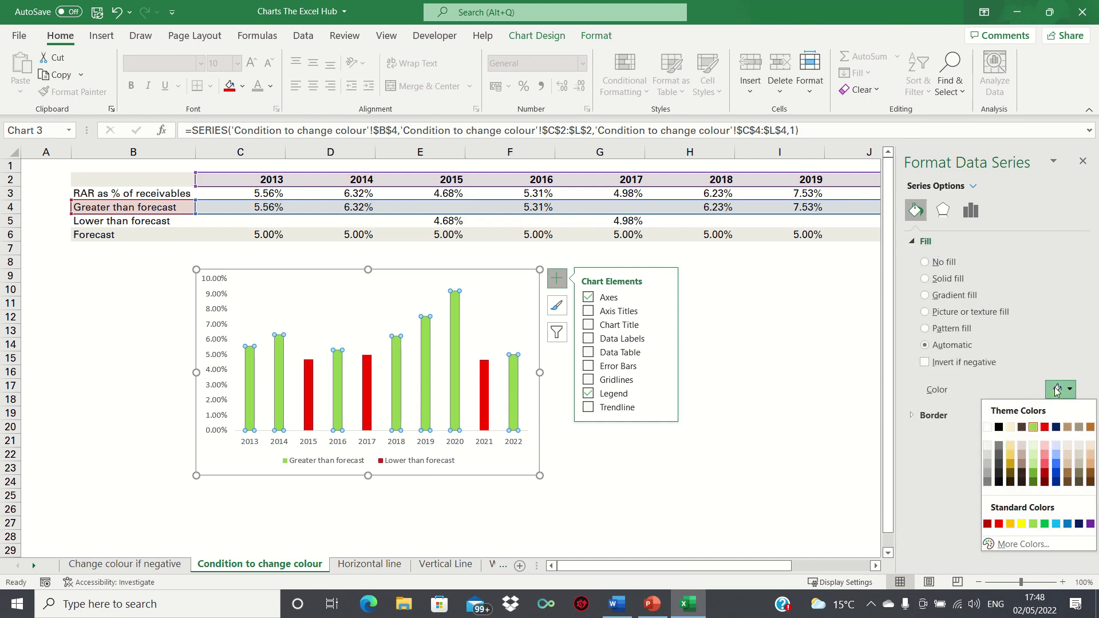
click(1056, 482)
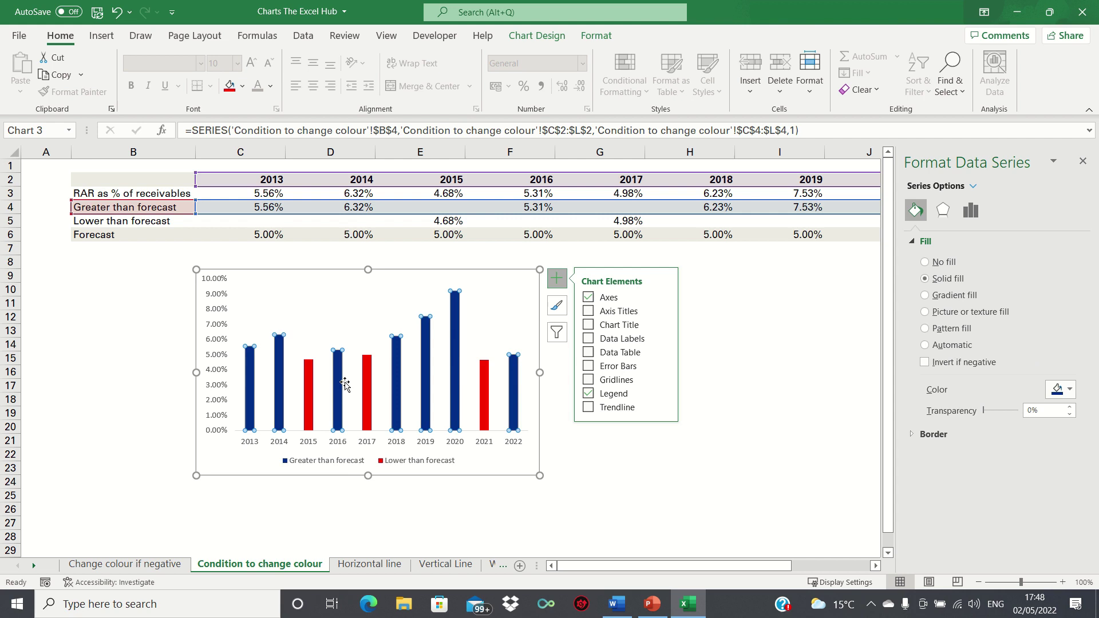
- Fill the Lower than forecast bars orange
click(367, 386)
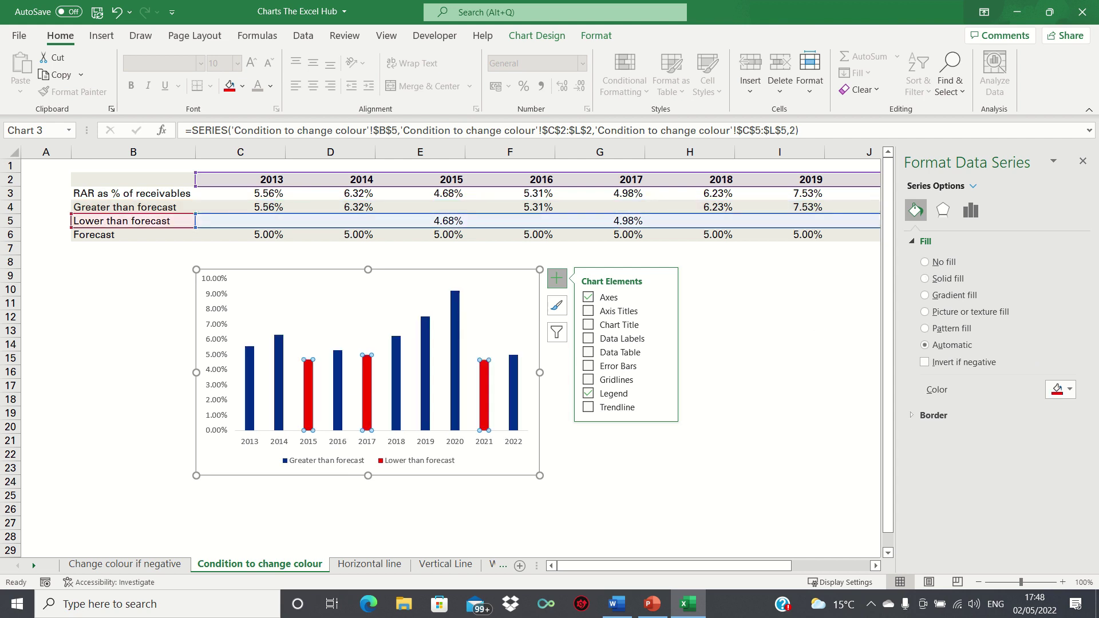
click(1070, 389)
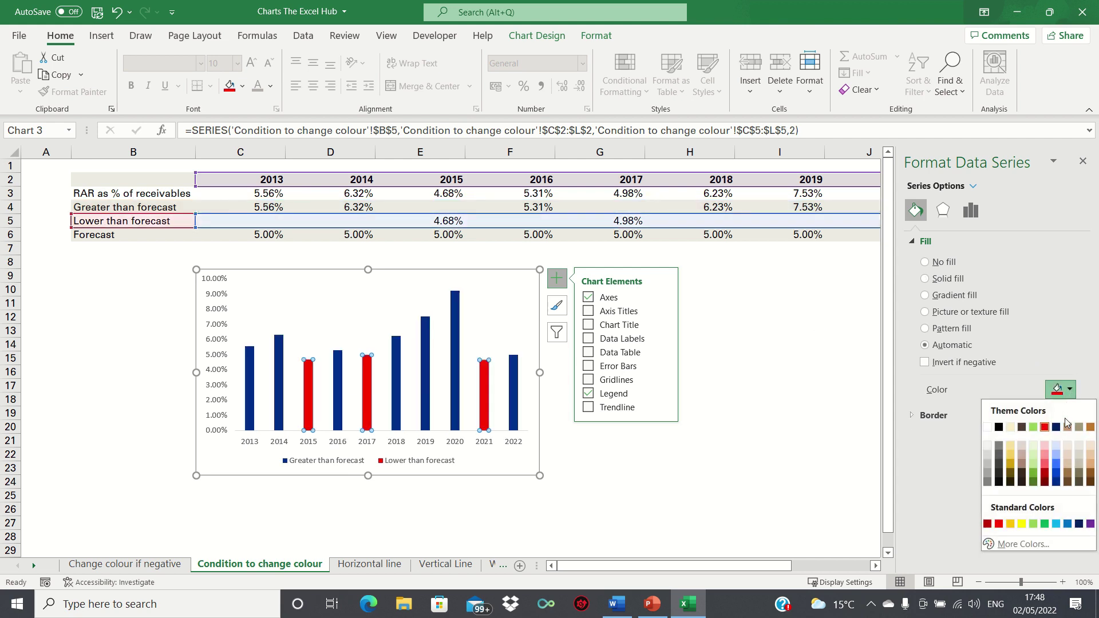
click(1091, 428)
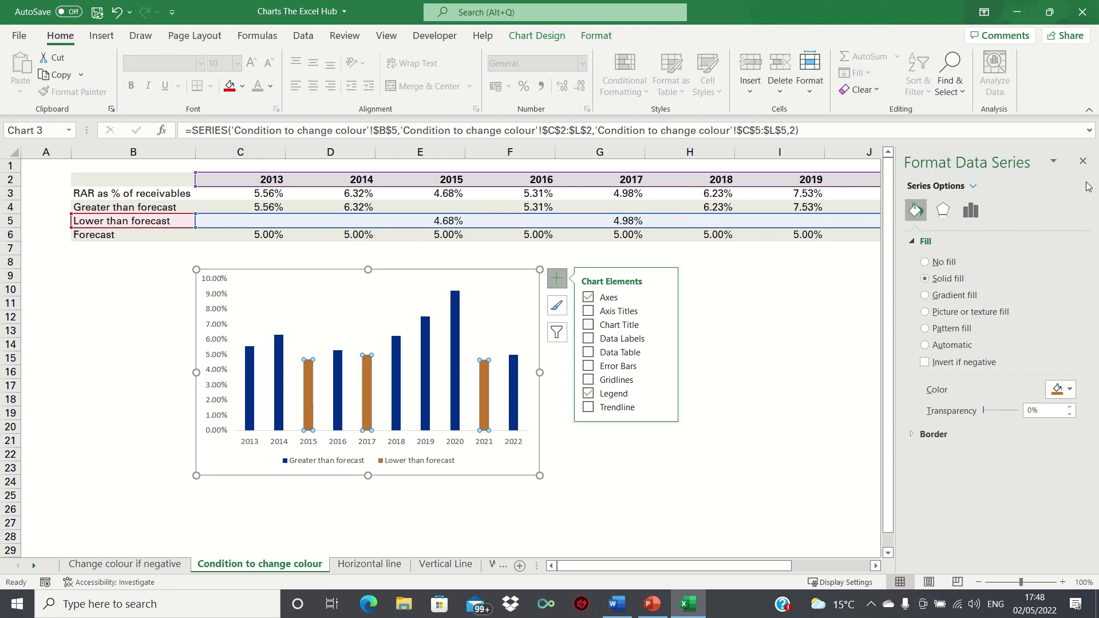
click(1083, 161)
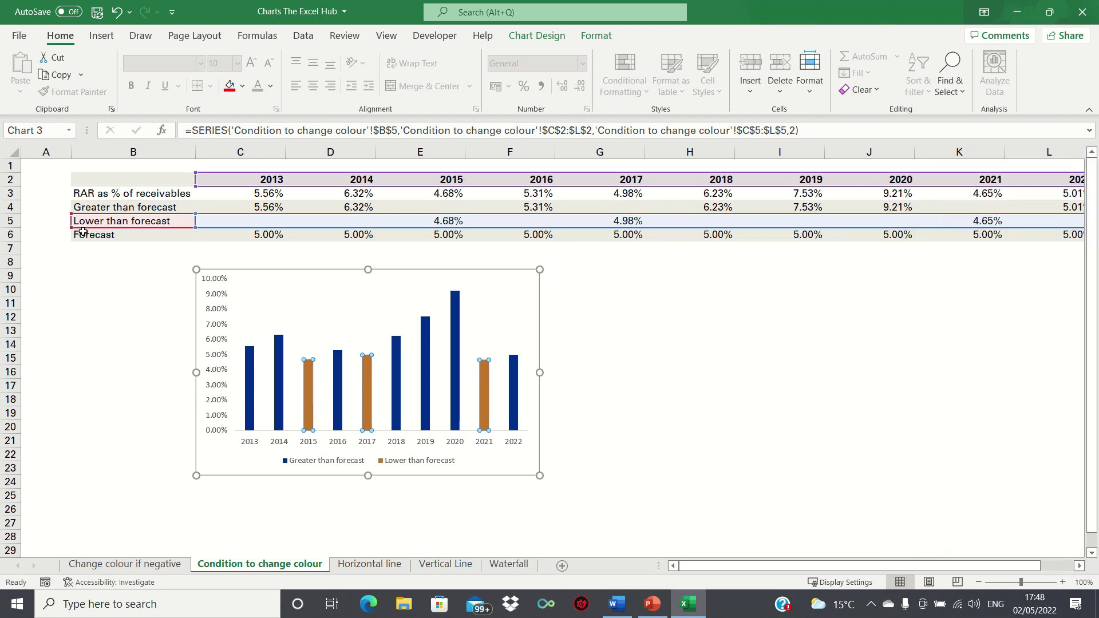
click(134, 236)
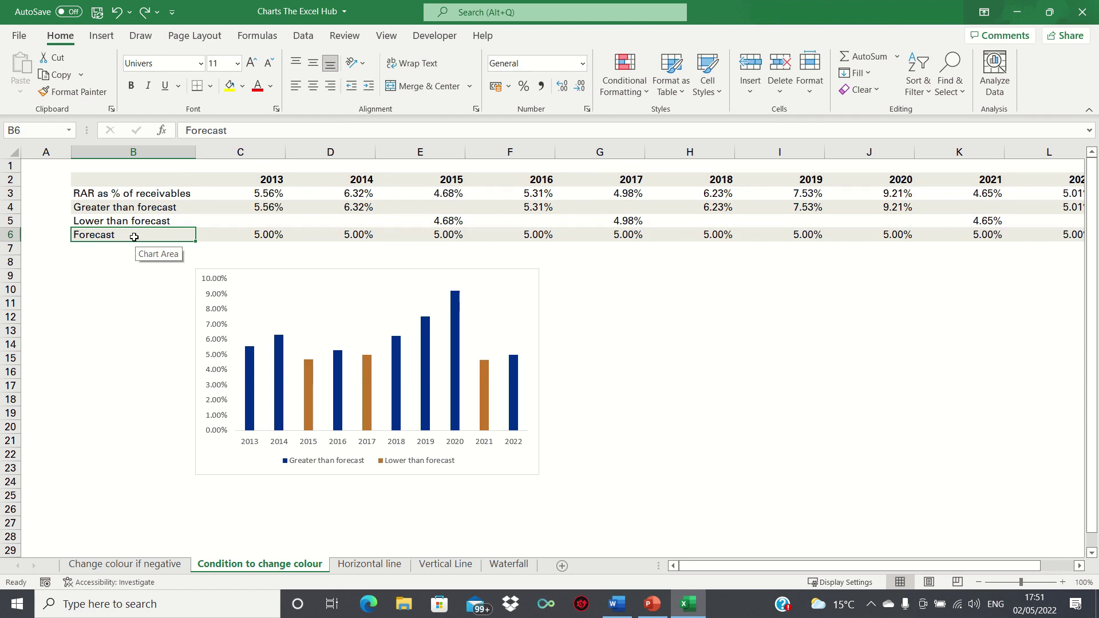
- Change the 2014 RAR in D3 to 4.00%
key(Up)
key(Up)
key(Up)
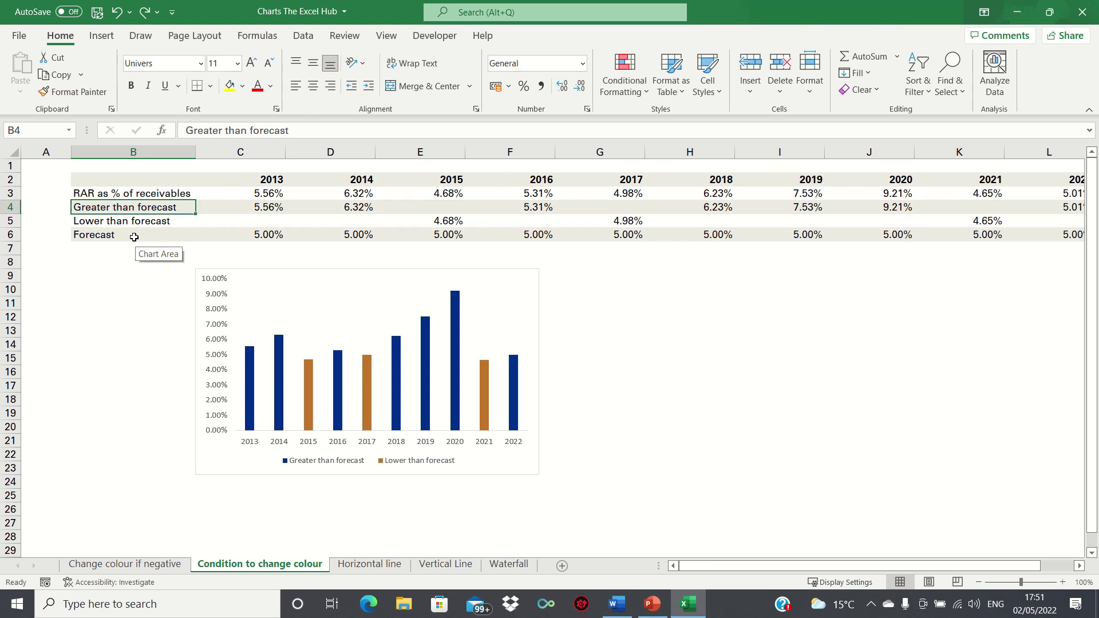
key(Right)
key(Right)
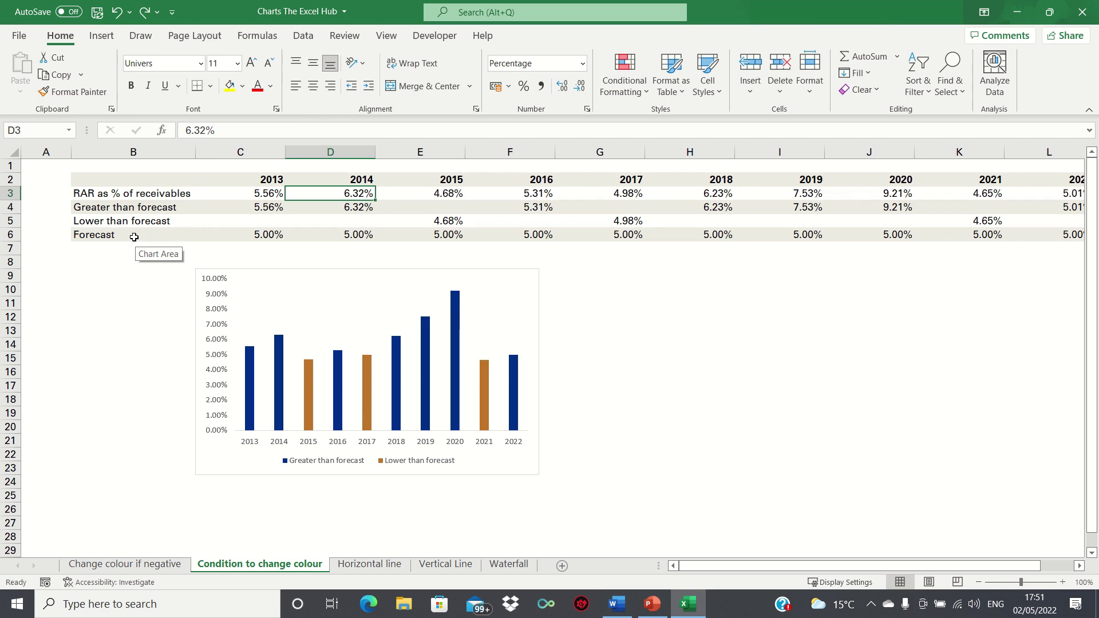
text(4)
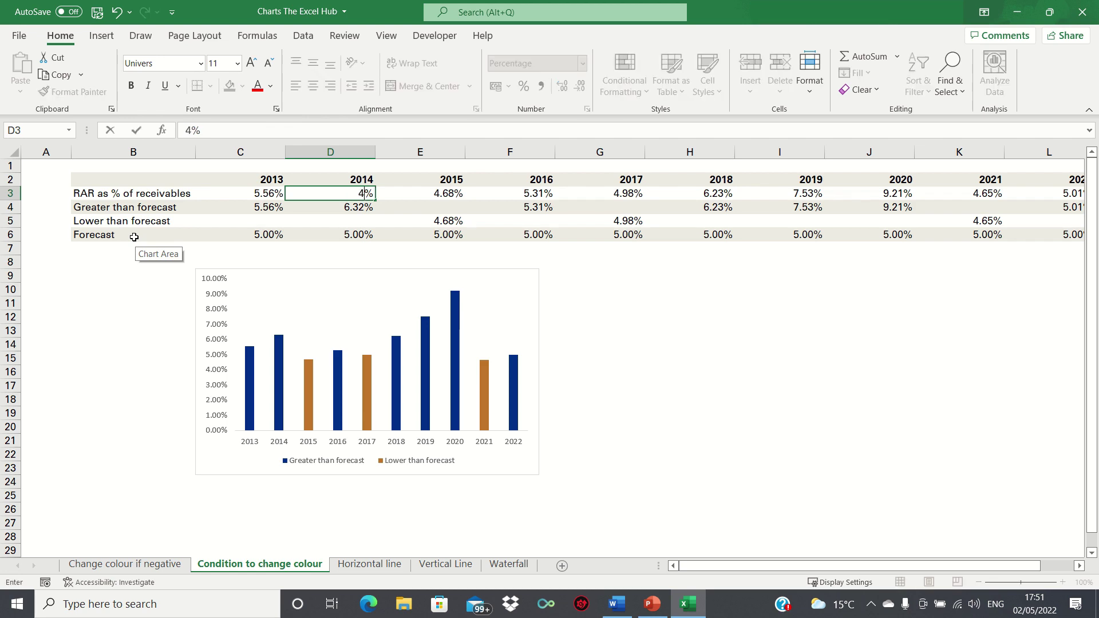
key(Return)
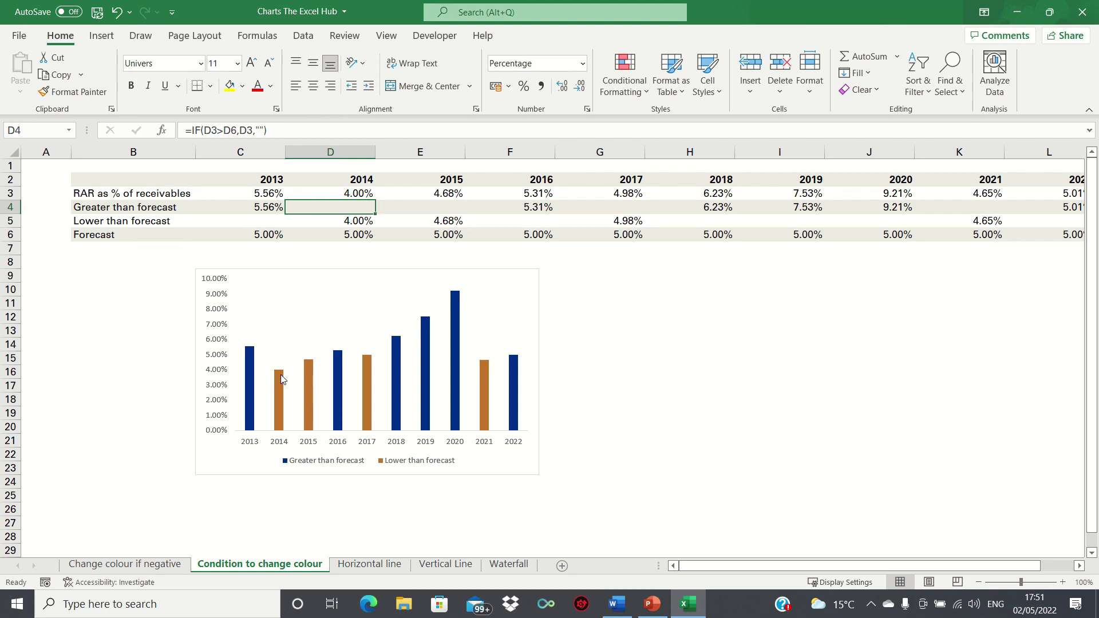
mouse_move(281, 394)
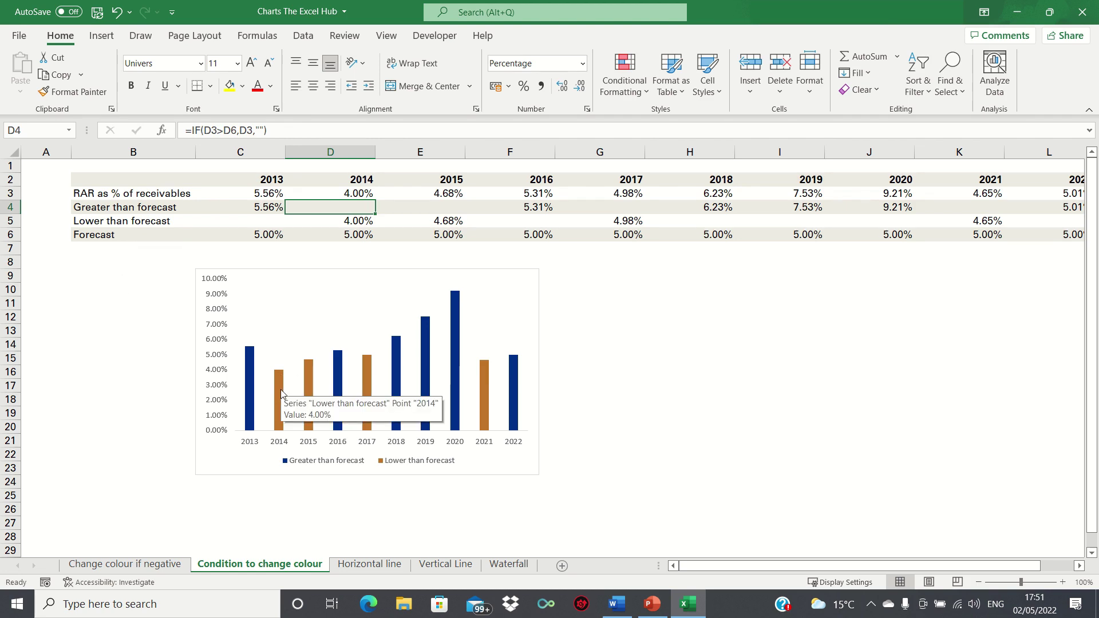